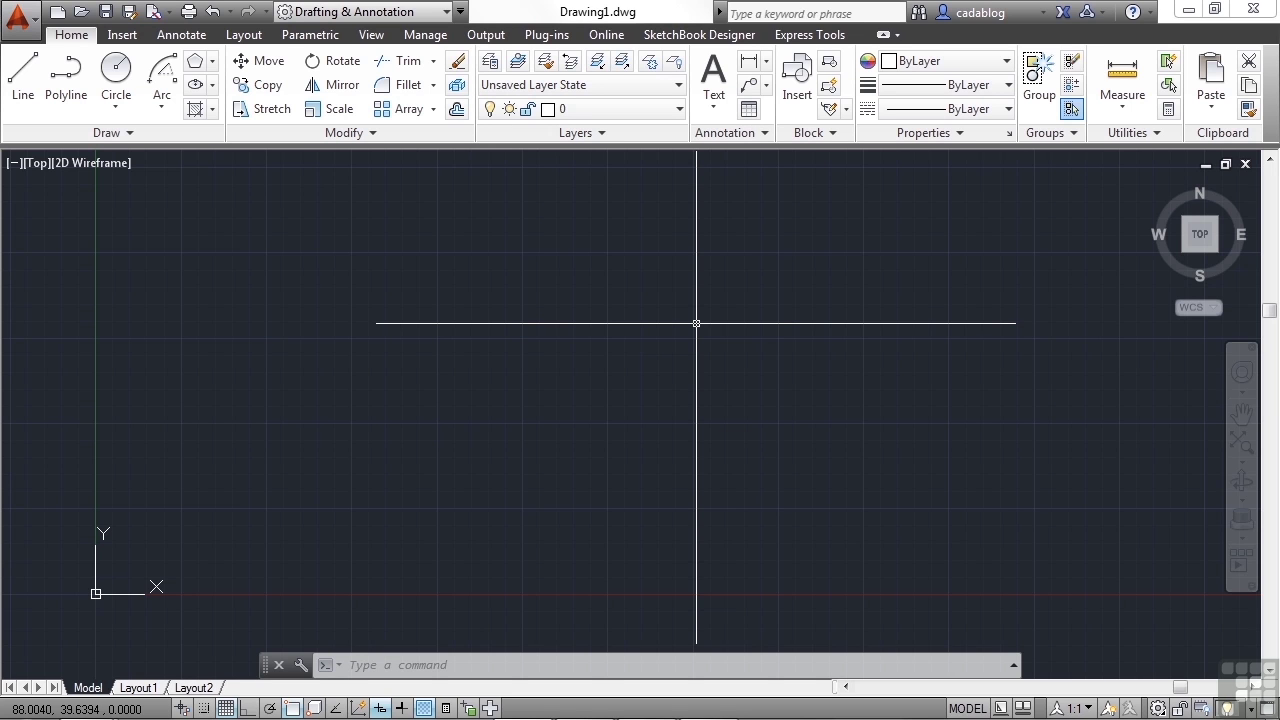
Open scale examples.dwg and zoom so the two stacked squares are visible.
type("d")
key("Return")
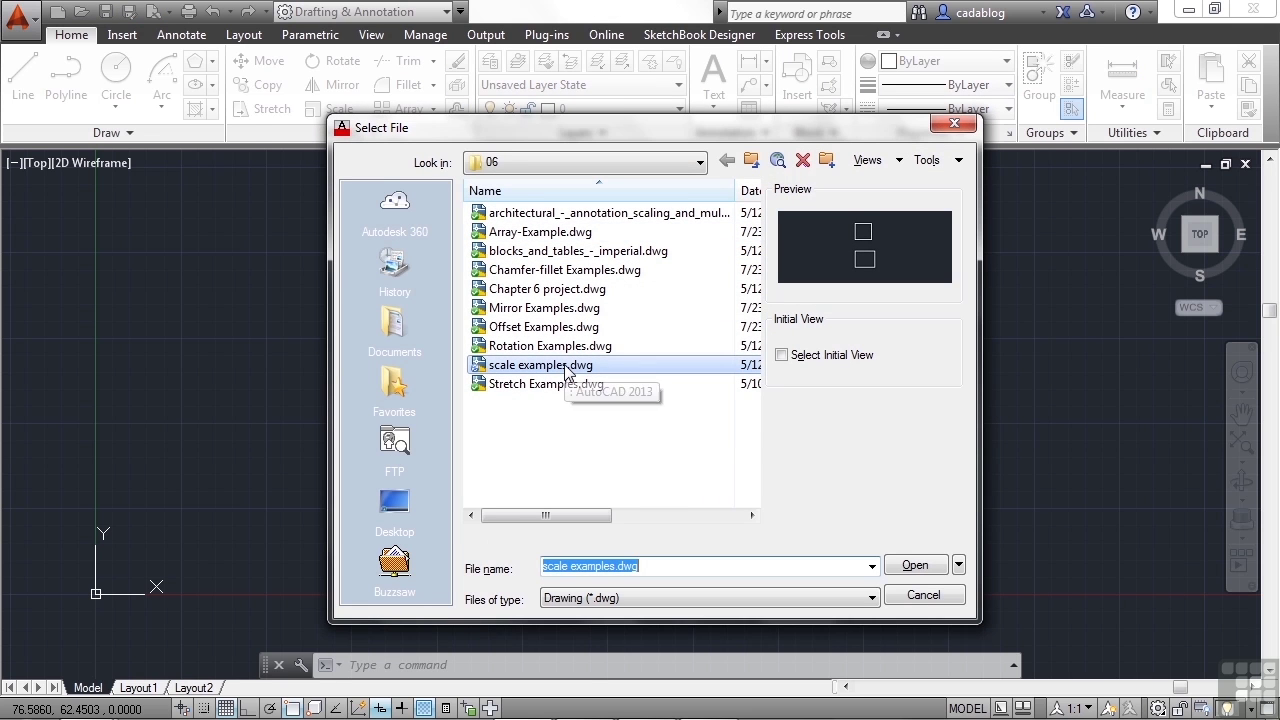
left_click(614, 370)
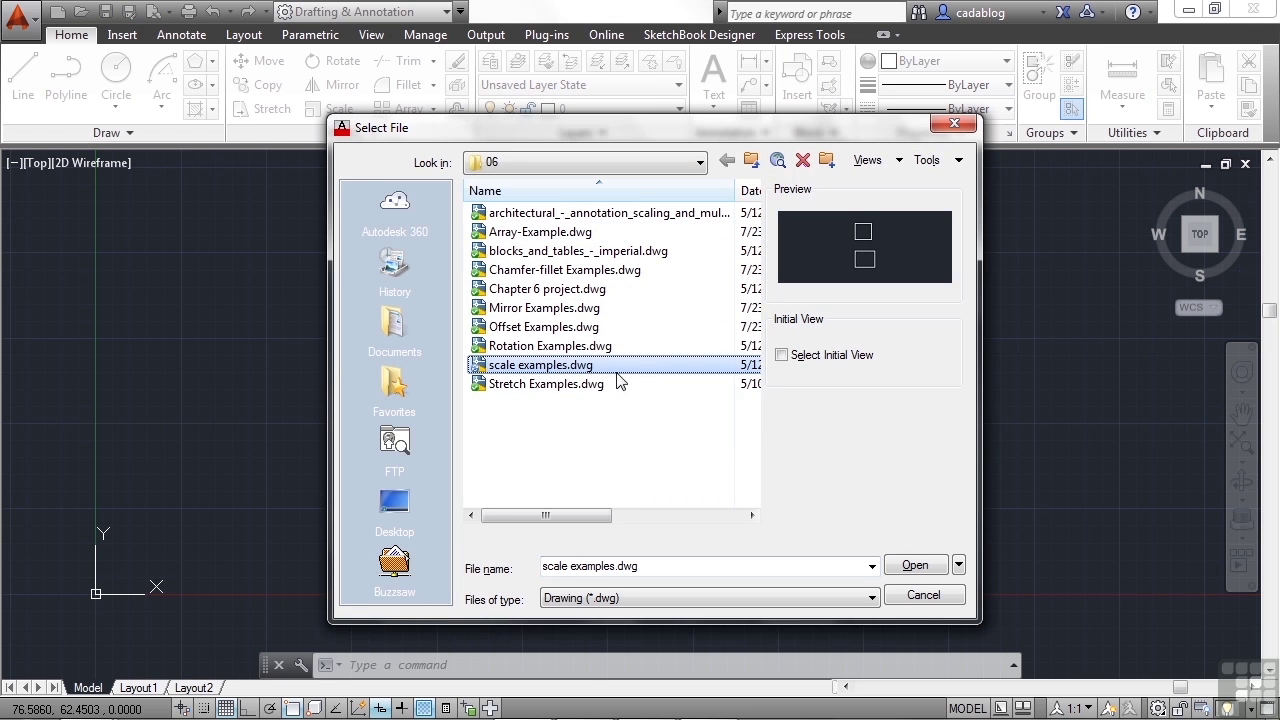
left_click(912, 566)
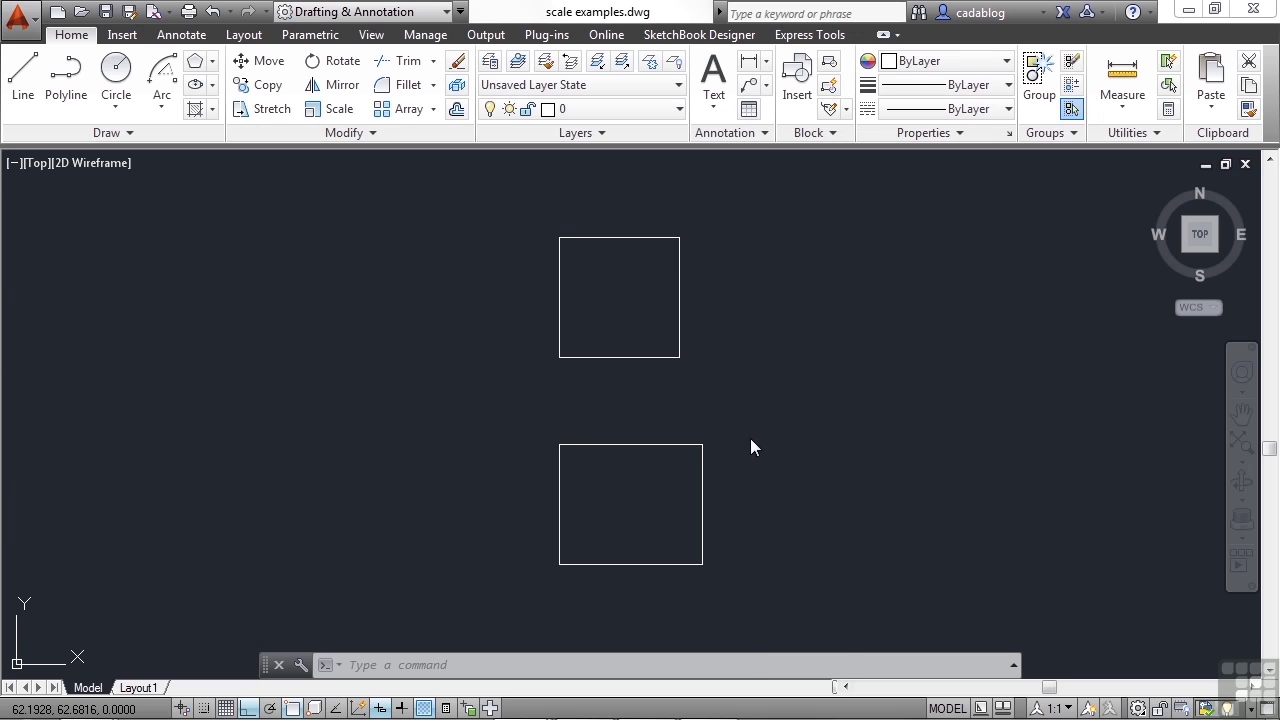
scroll(752, 373, "down", 2)
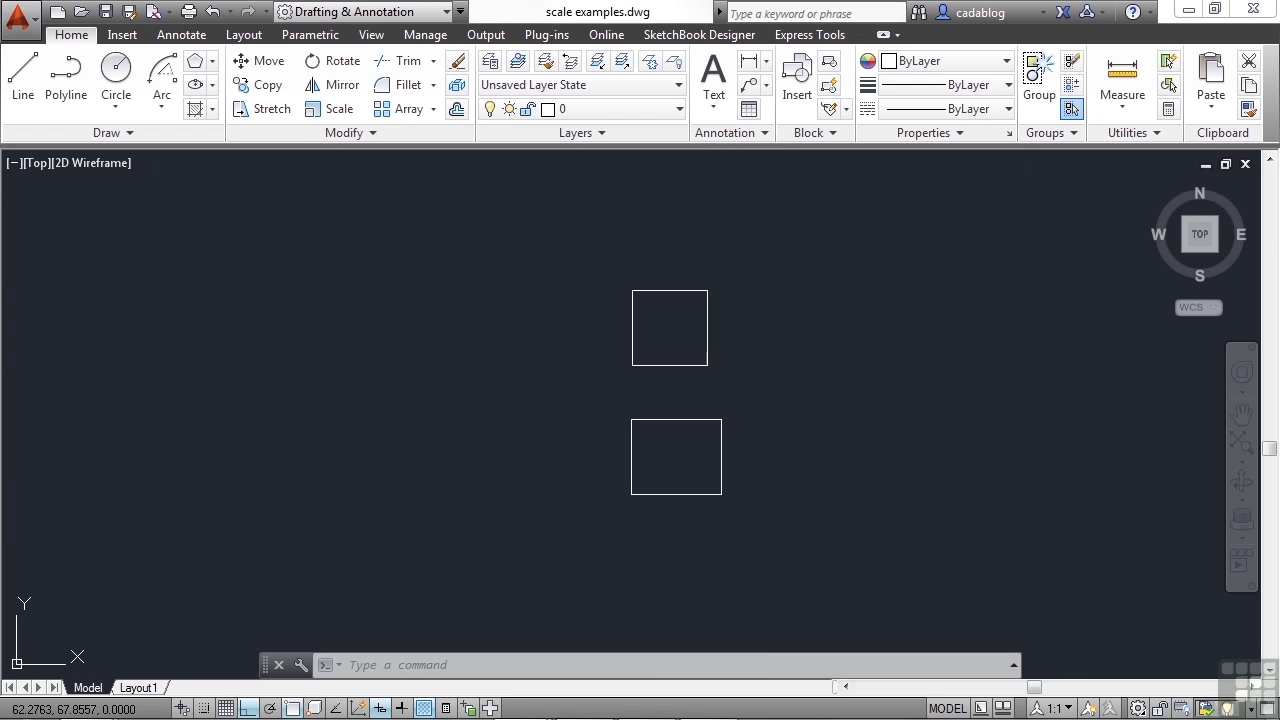
scroll(753, 372, "up", 2)
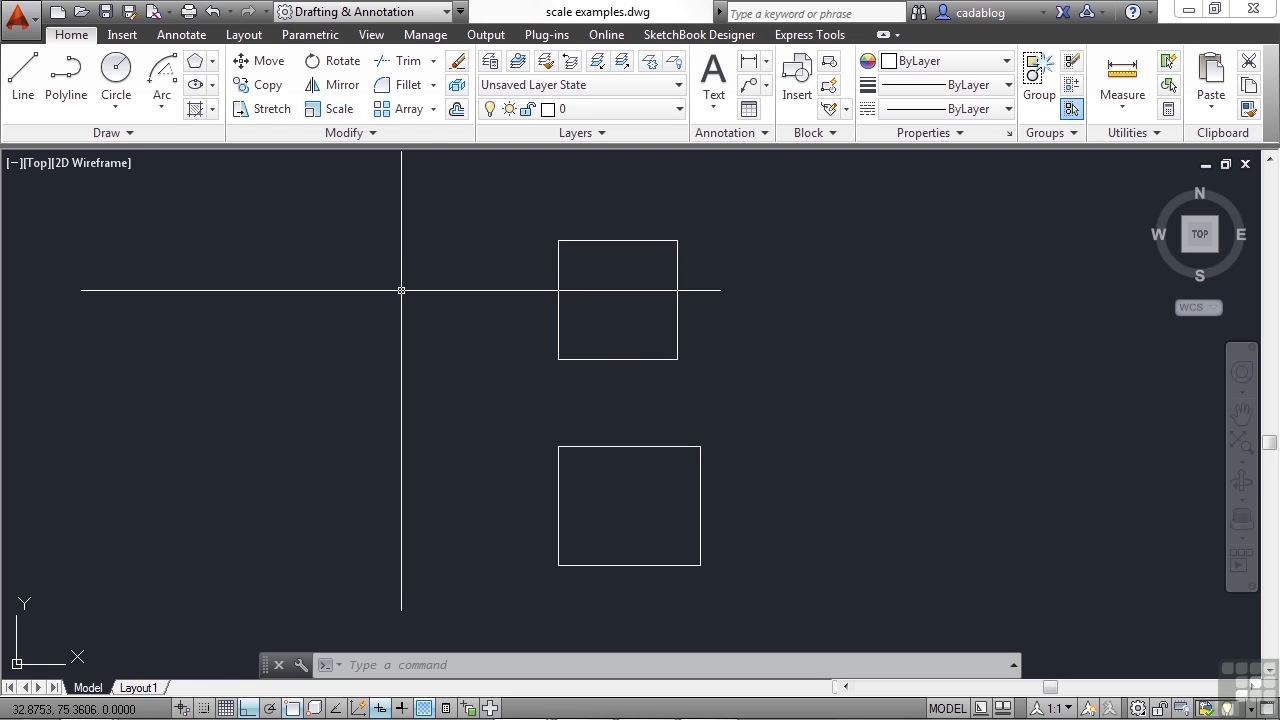
Start and cancel SCALE, then enter the SC alias at the command line.
type("scale")
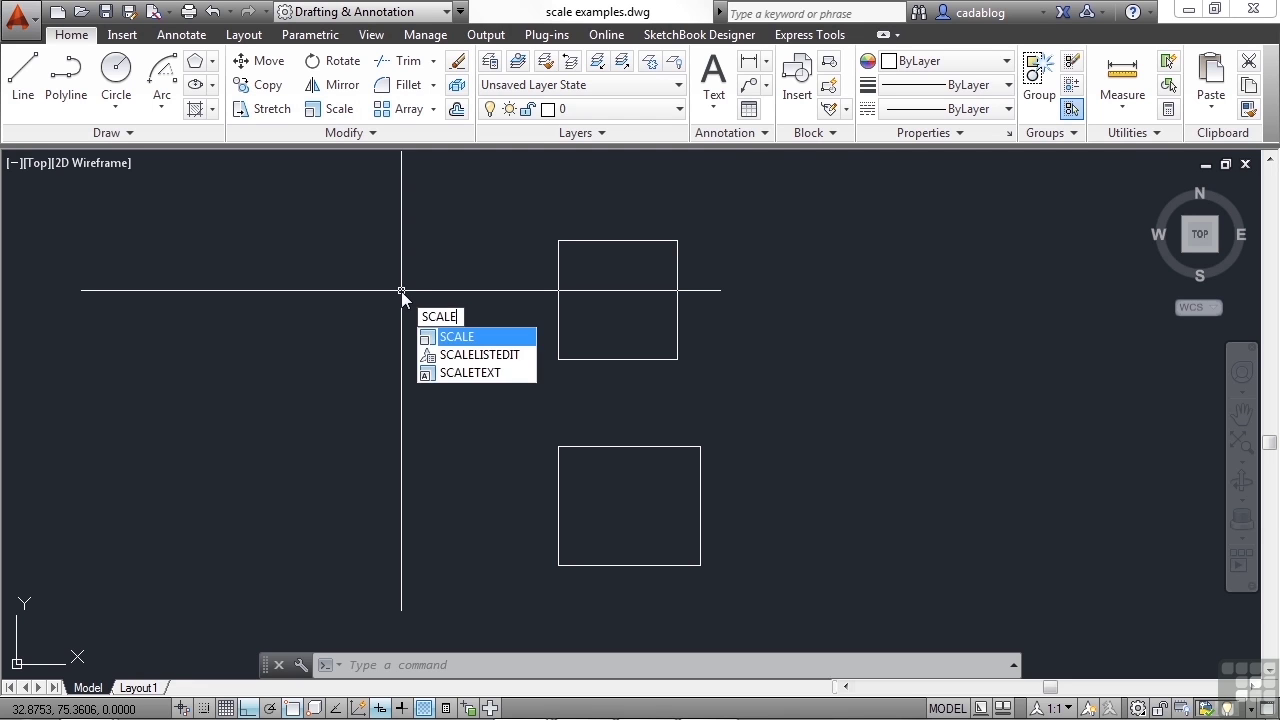
key("Return")
key("Escape")
type("SC")
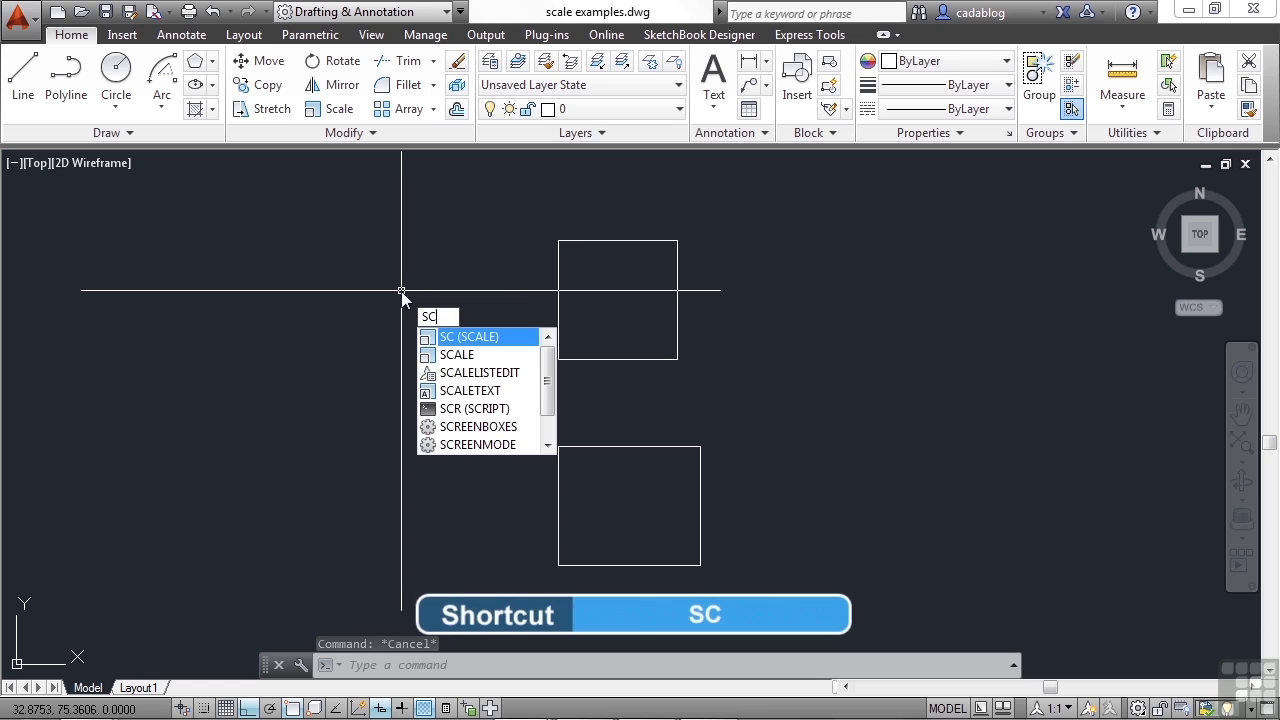
key("Escape")
type("S")
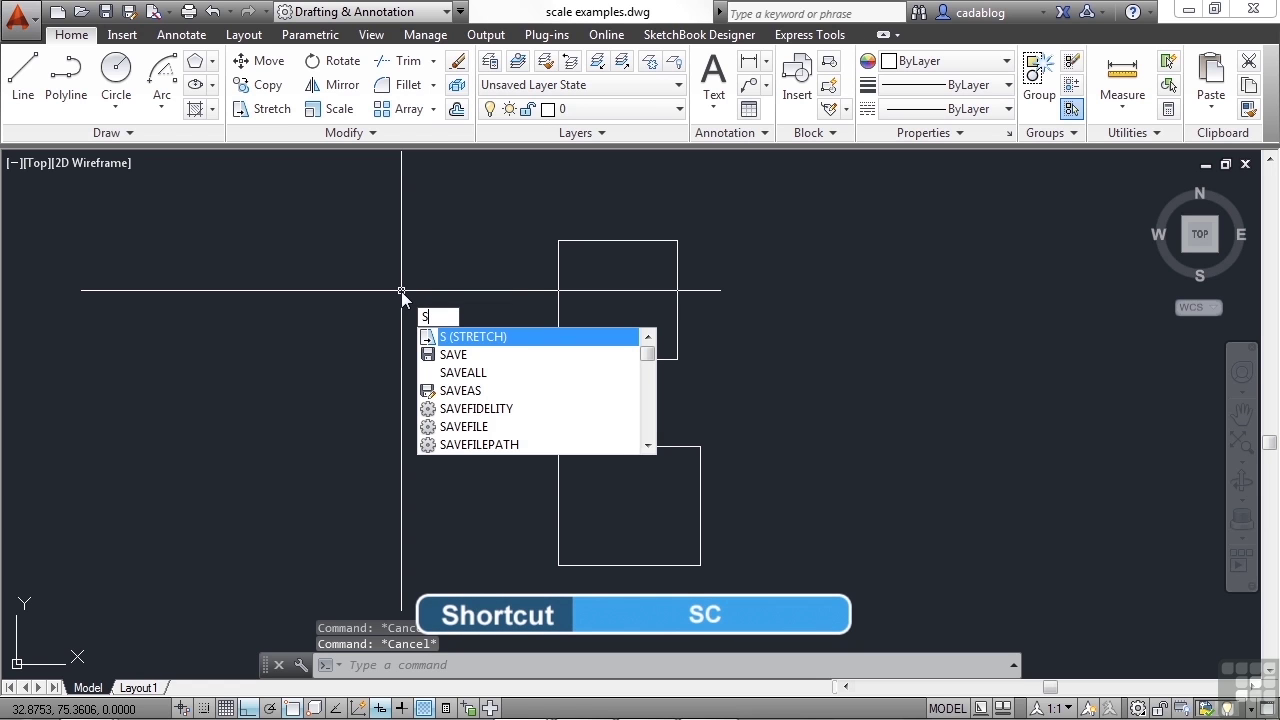
key("Escape")
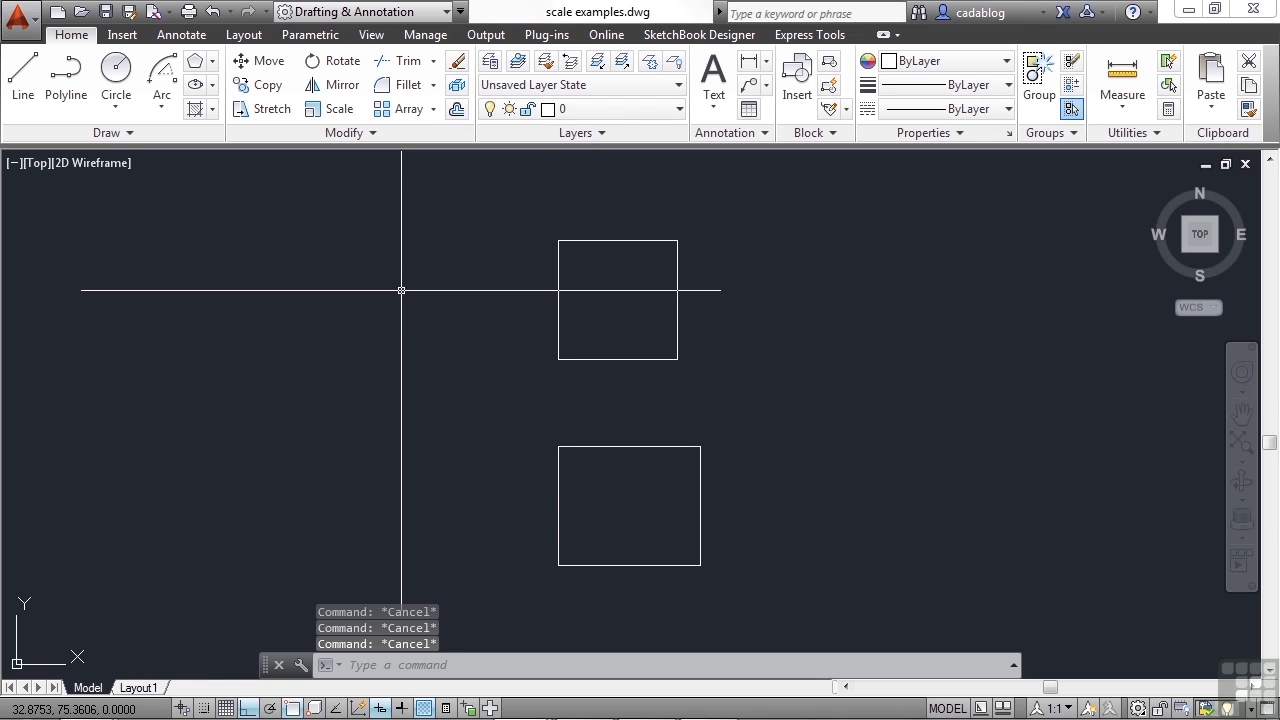
type("sc")
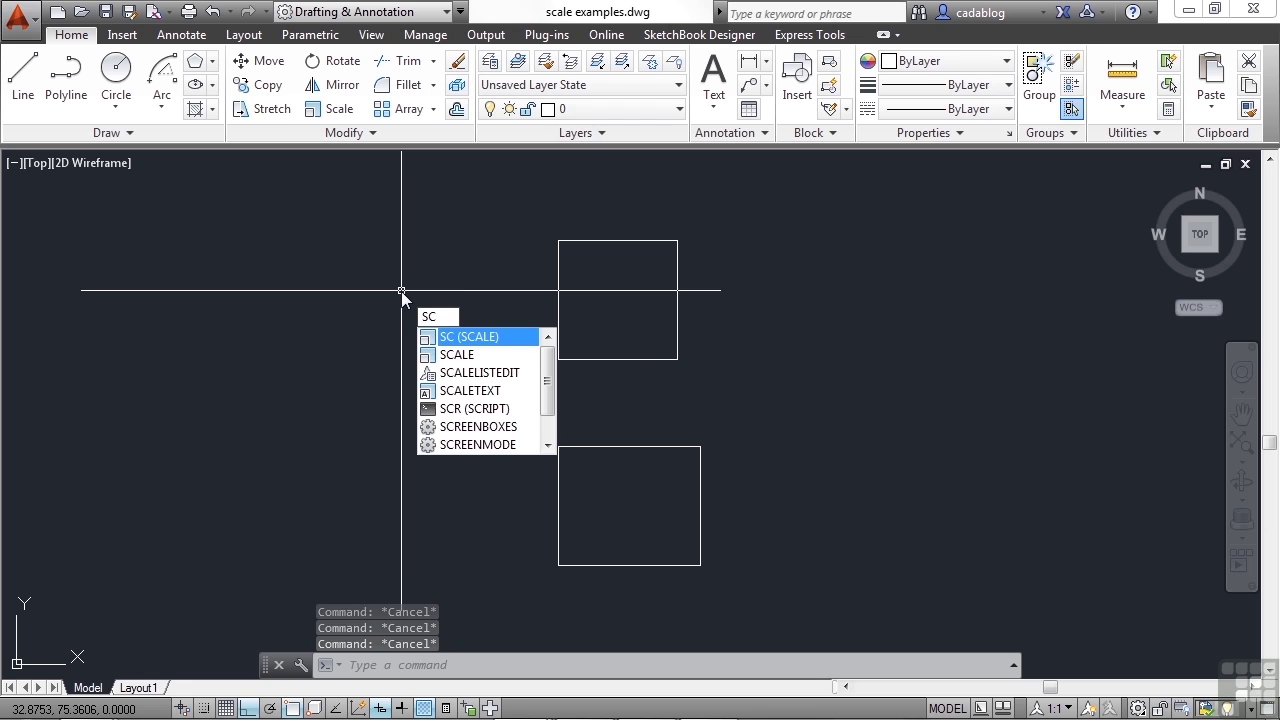
Run SCALE on the window-selected top square, with END snap for the base point.
key("Return")
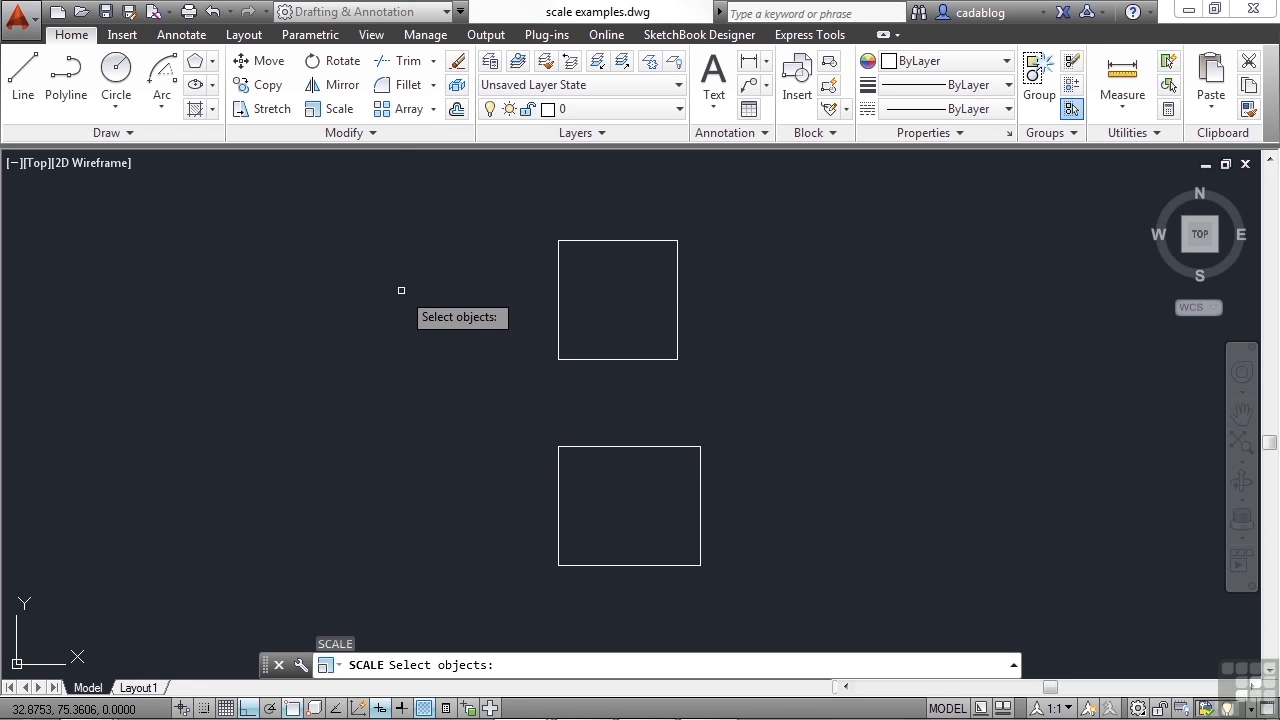
left_click(657, 235)
left_click(706, 226)
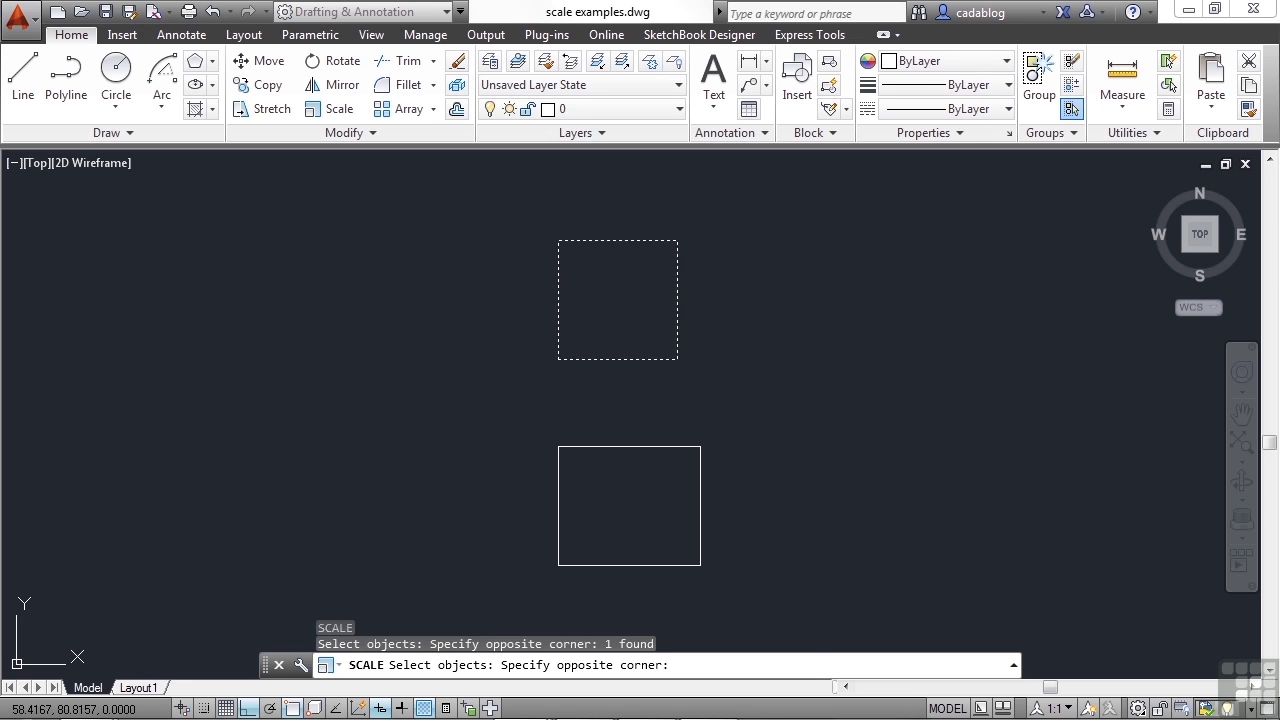
left_click(531, 371)
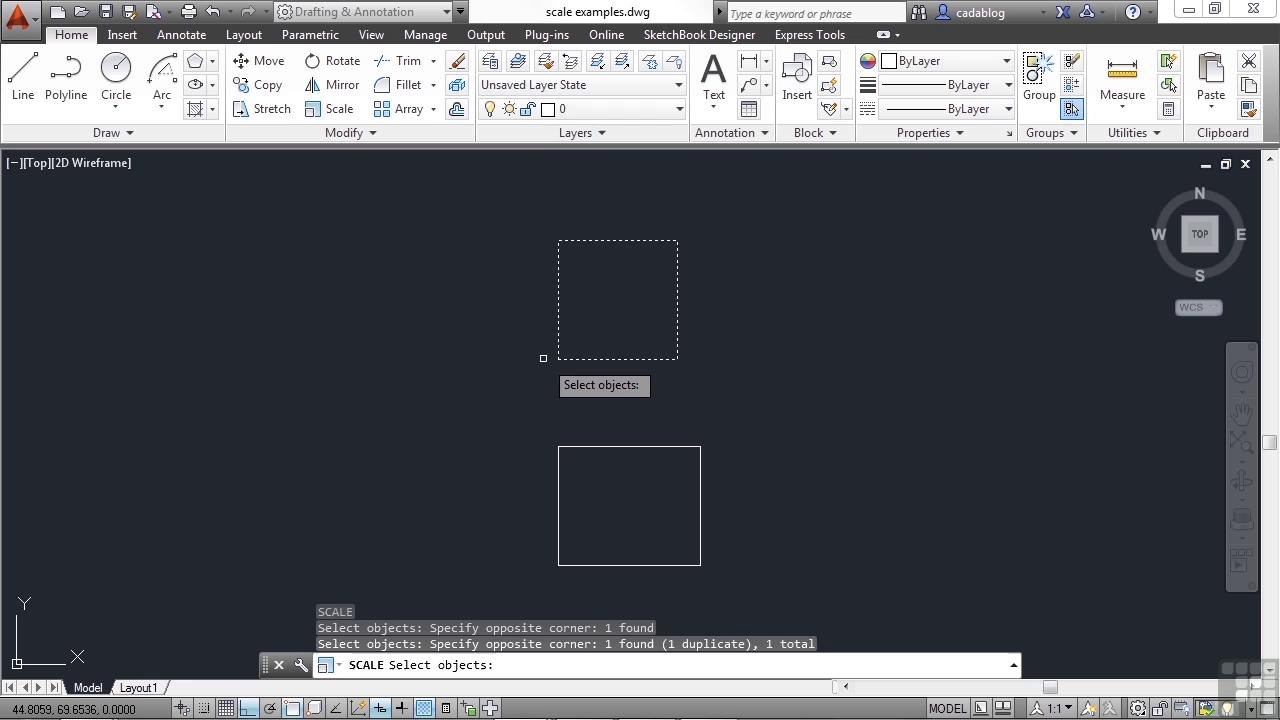
key("Return")
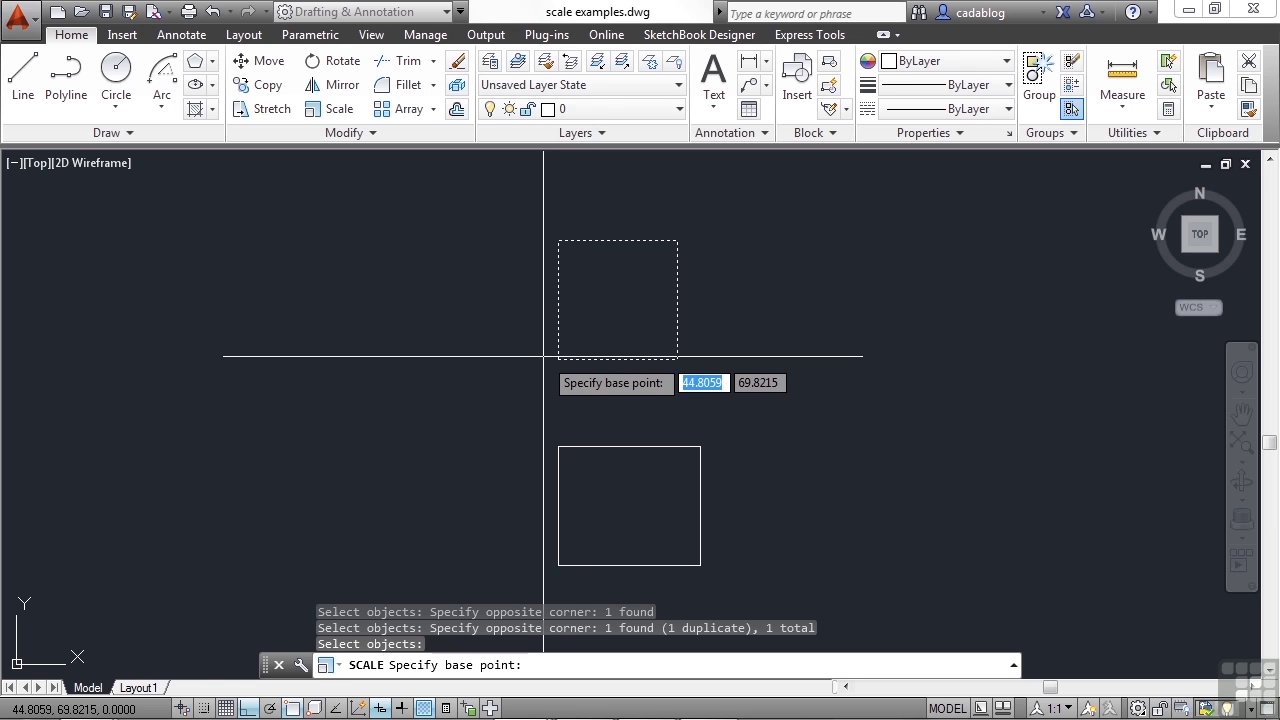
type("end")
key("Return")
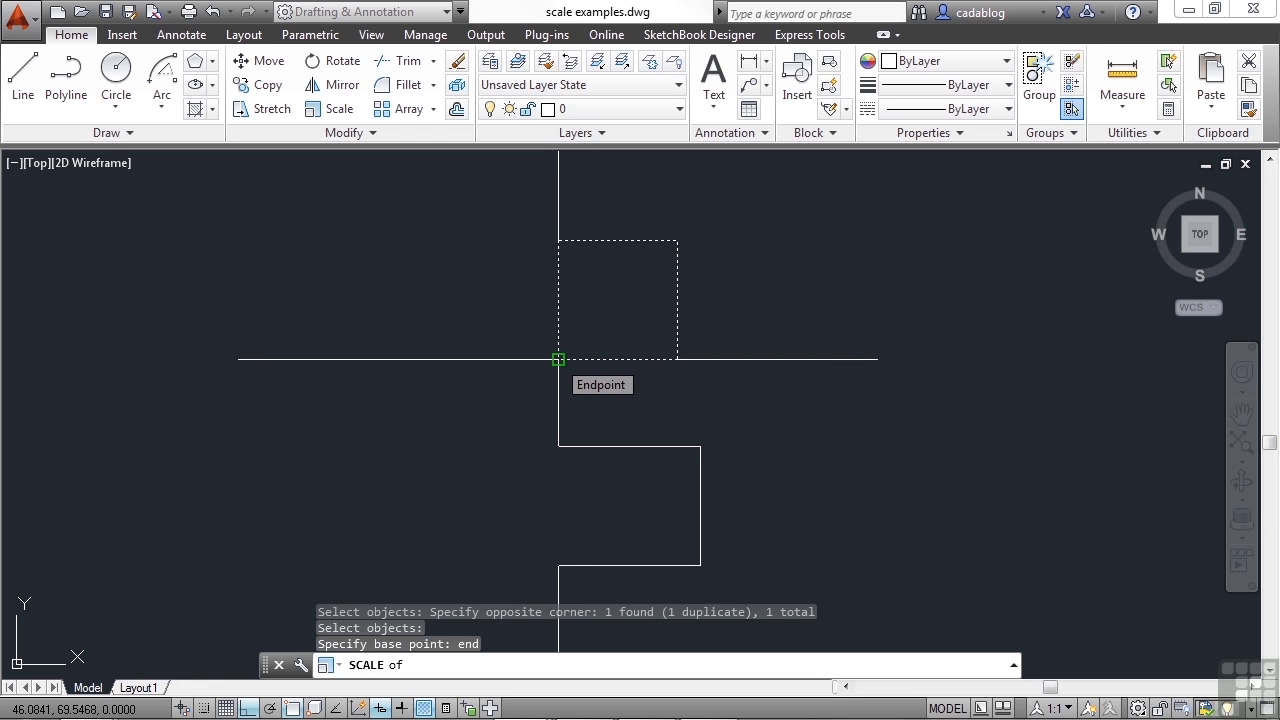
Scale the top square by a factor of 2 from its lower-left corner.
left_click(558, 359)
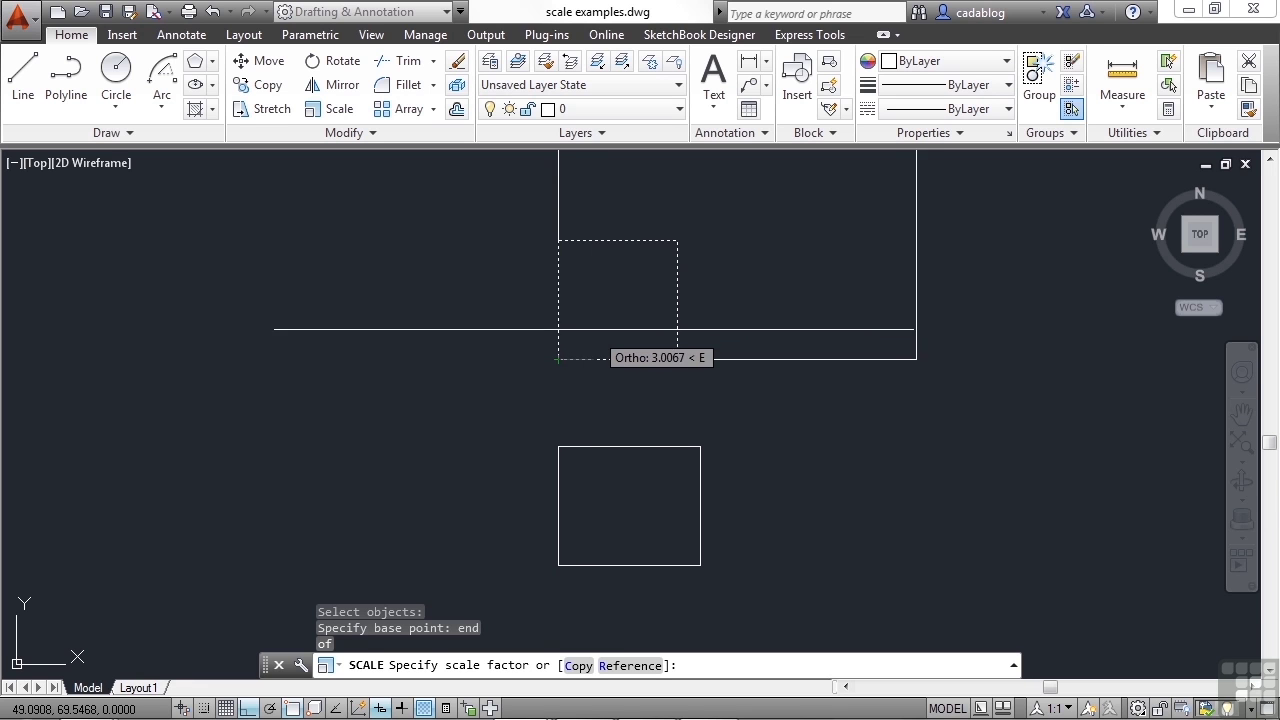
scroll(597, 324, "down", 4)
mouse_move(586, 280)
middle_mouse_down()
mouse_move(589, 383)
mouse_move(540, 423)
middle_mouse_up()
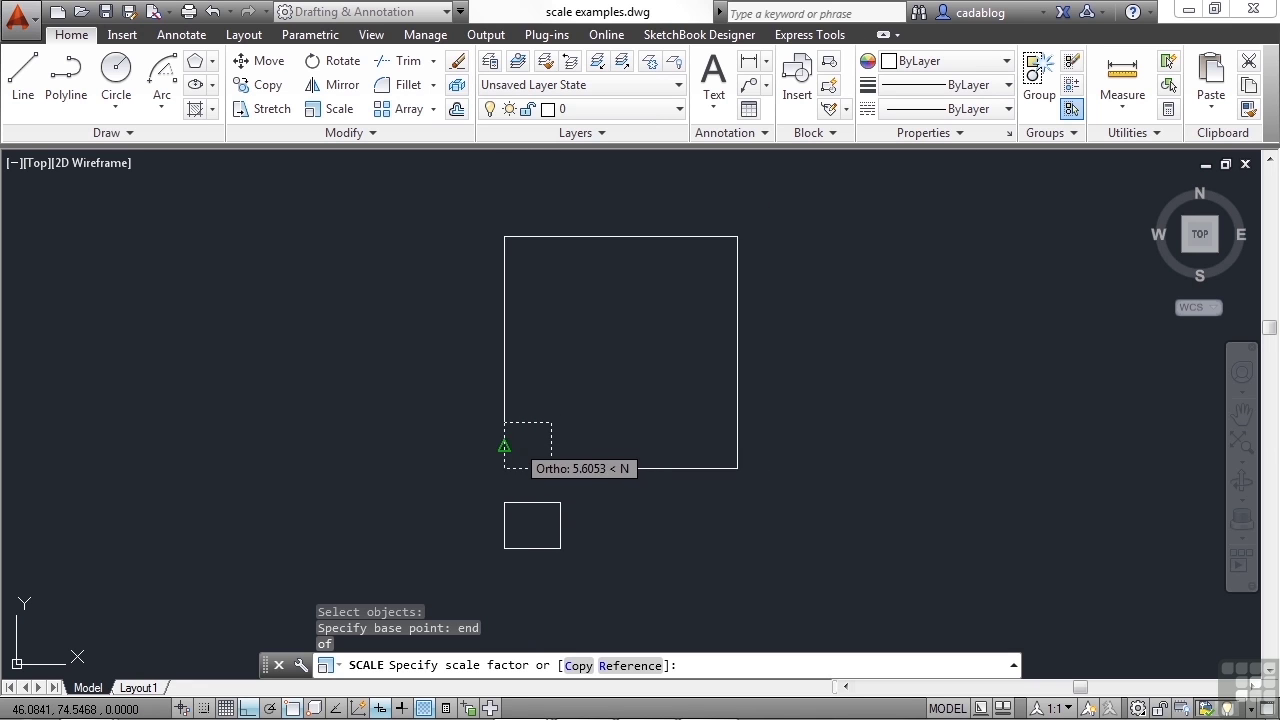
key("F3")
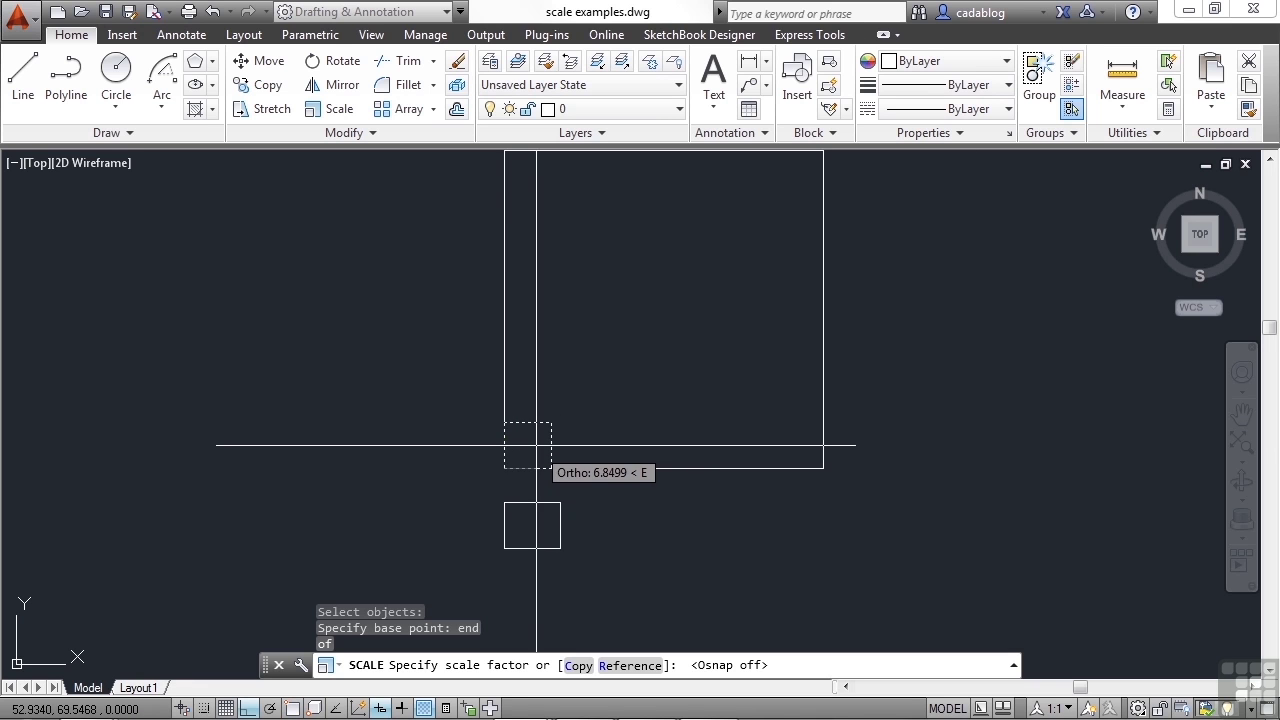
scroll(515, 463, "up", 4)
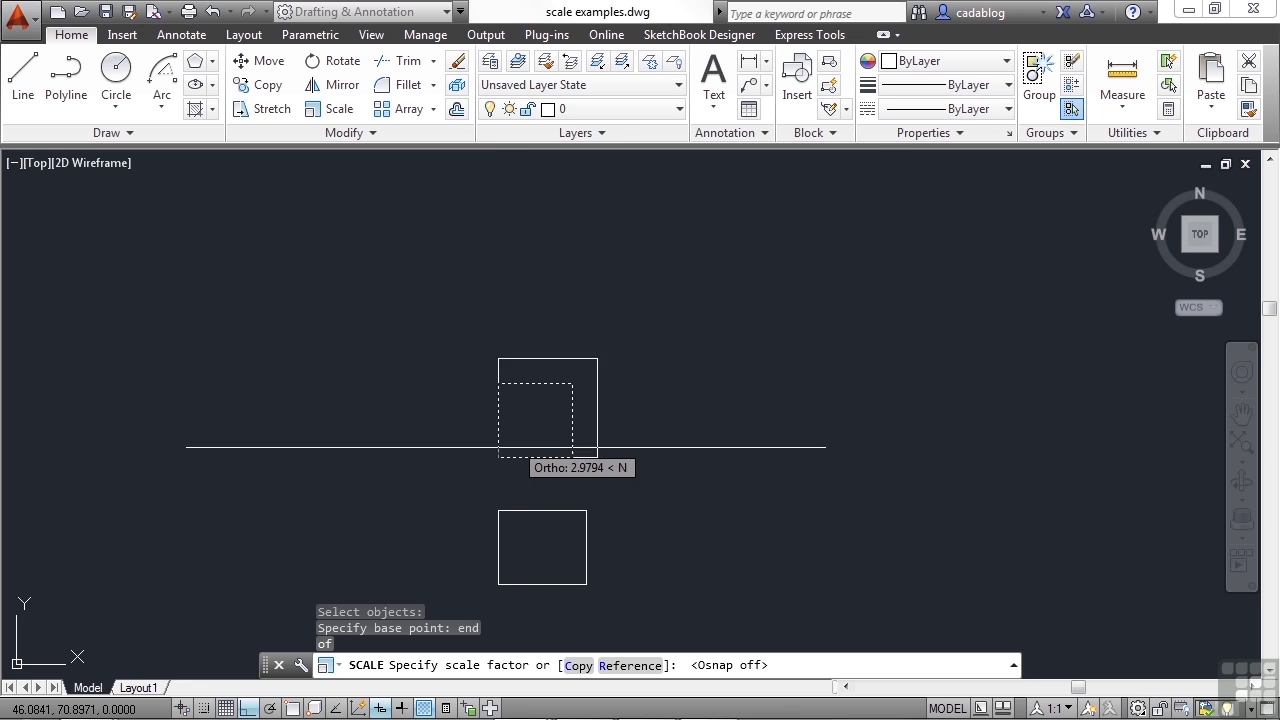
scroll(505, 456, "down", 2)
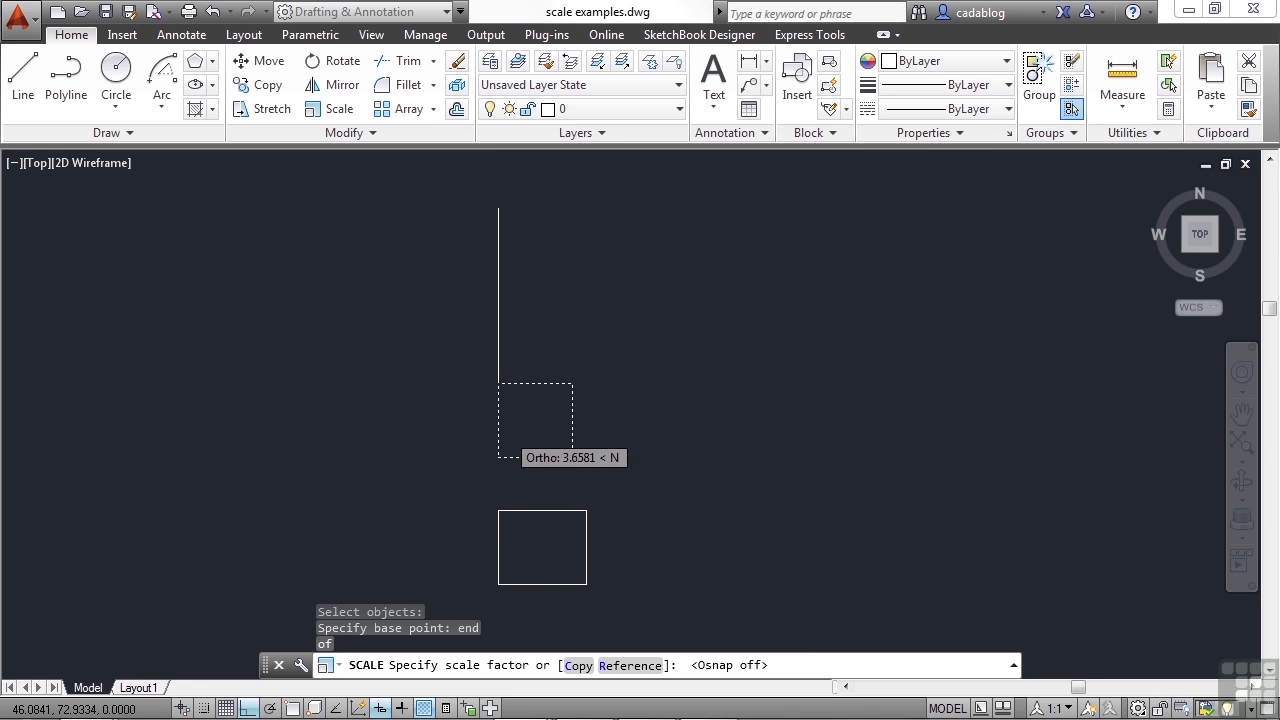
scroll(505, 432, "down", 1)
scroll(505, 432, "up", 2)
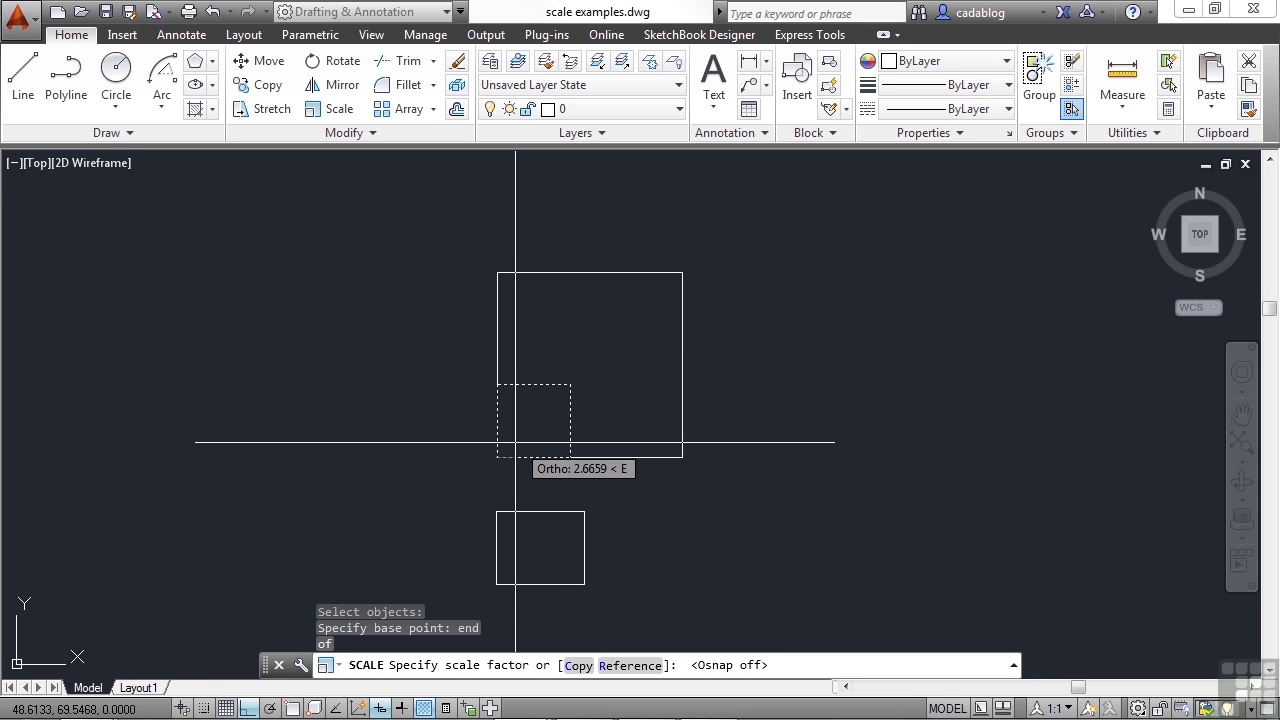
type("2")
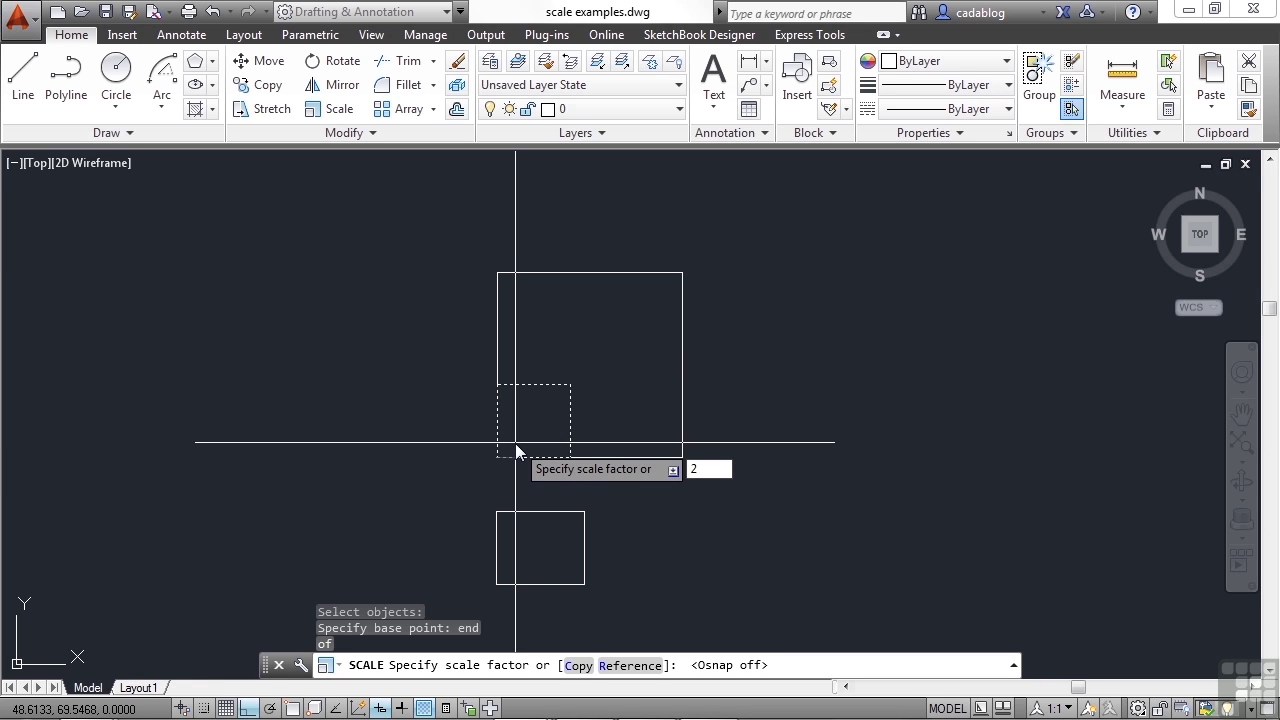
key("Return")
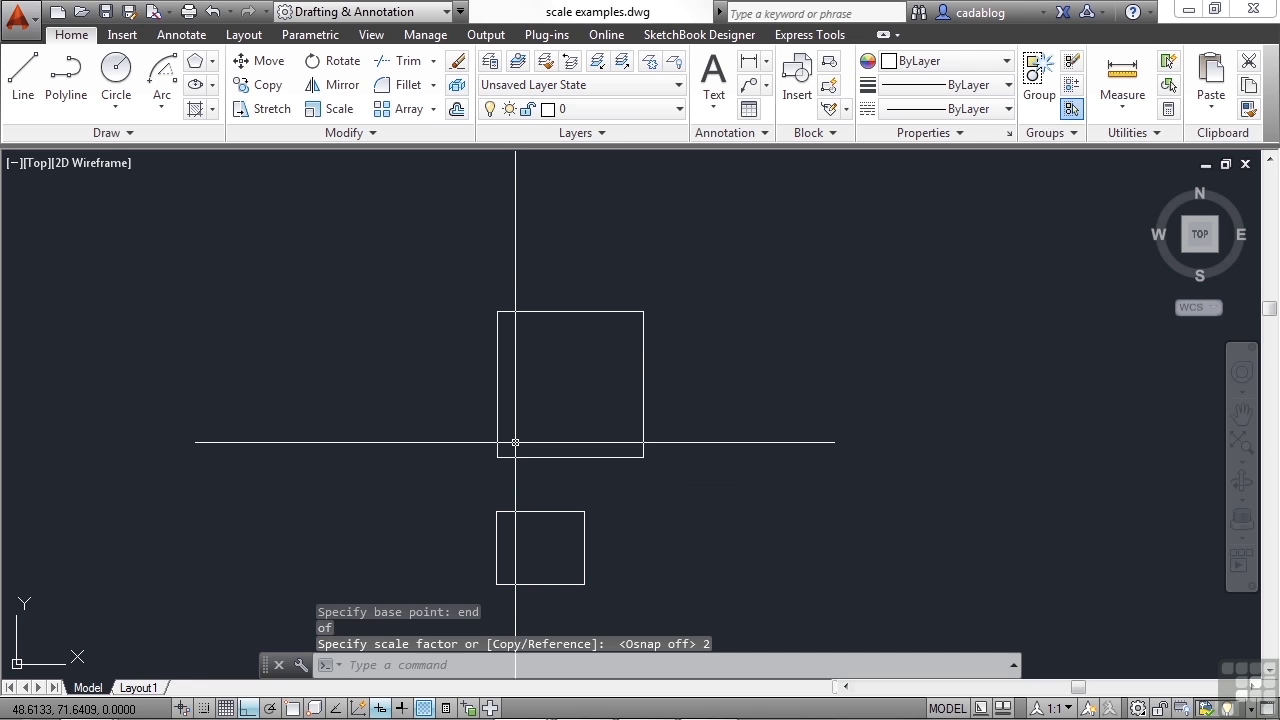
Scale the enlarged top square by 0.5 from its lower-left endpoint.
type("sc")
key("Return")
left_click(691, 260)
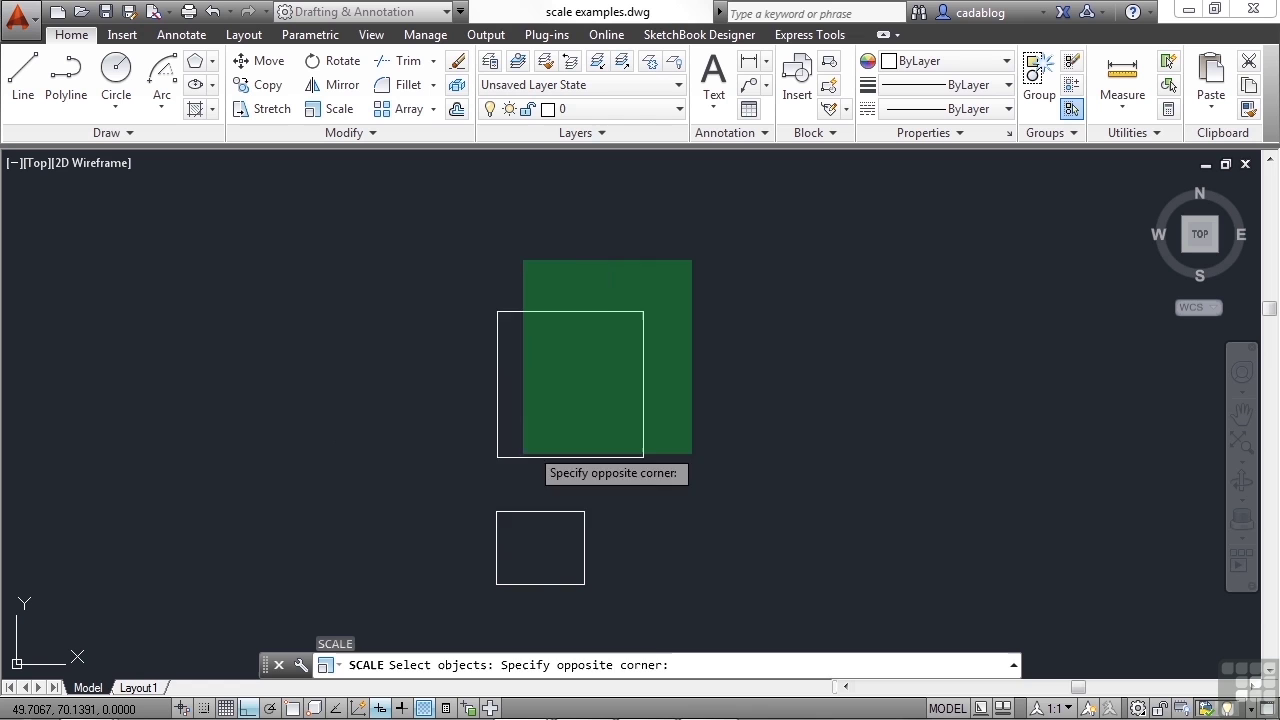
left_click(476, 452)
key("Return")
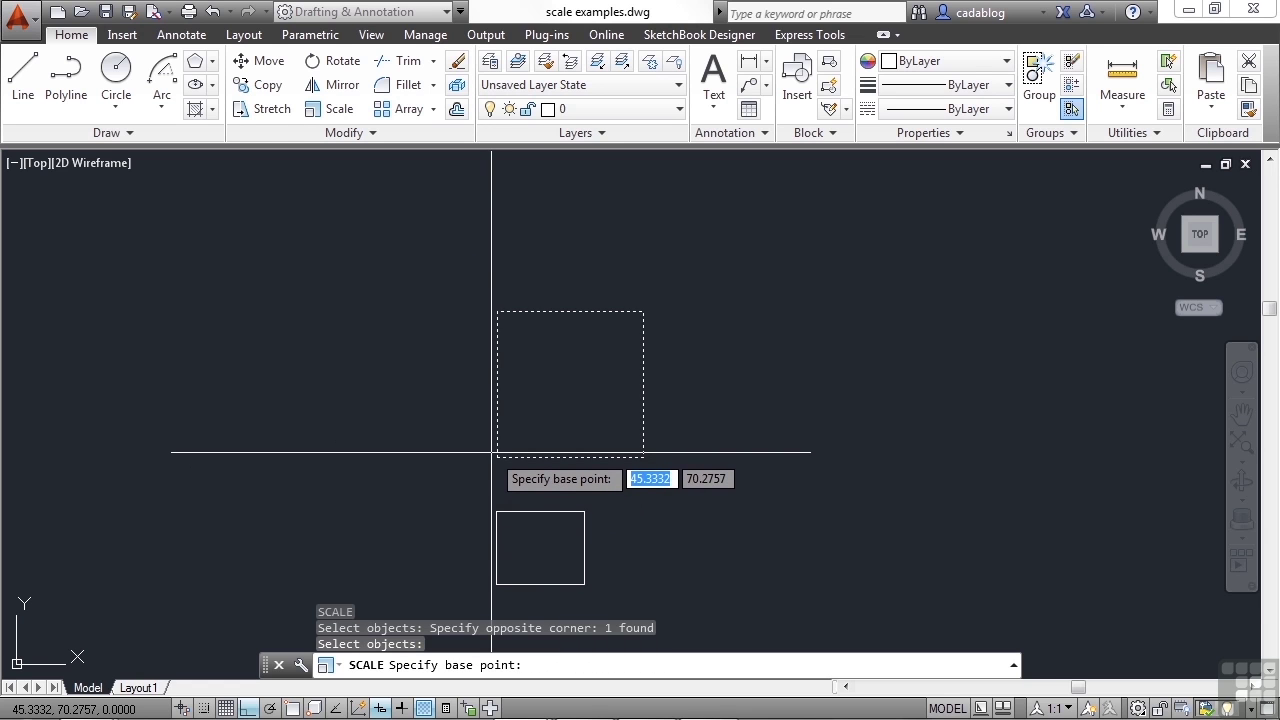
type("end")
key("Return")
left_click(491, 452)
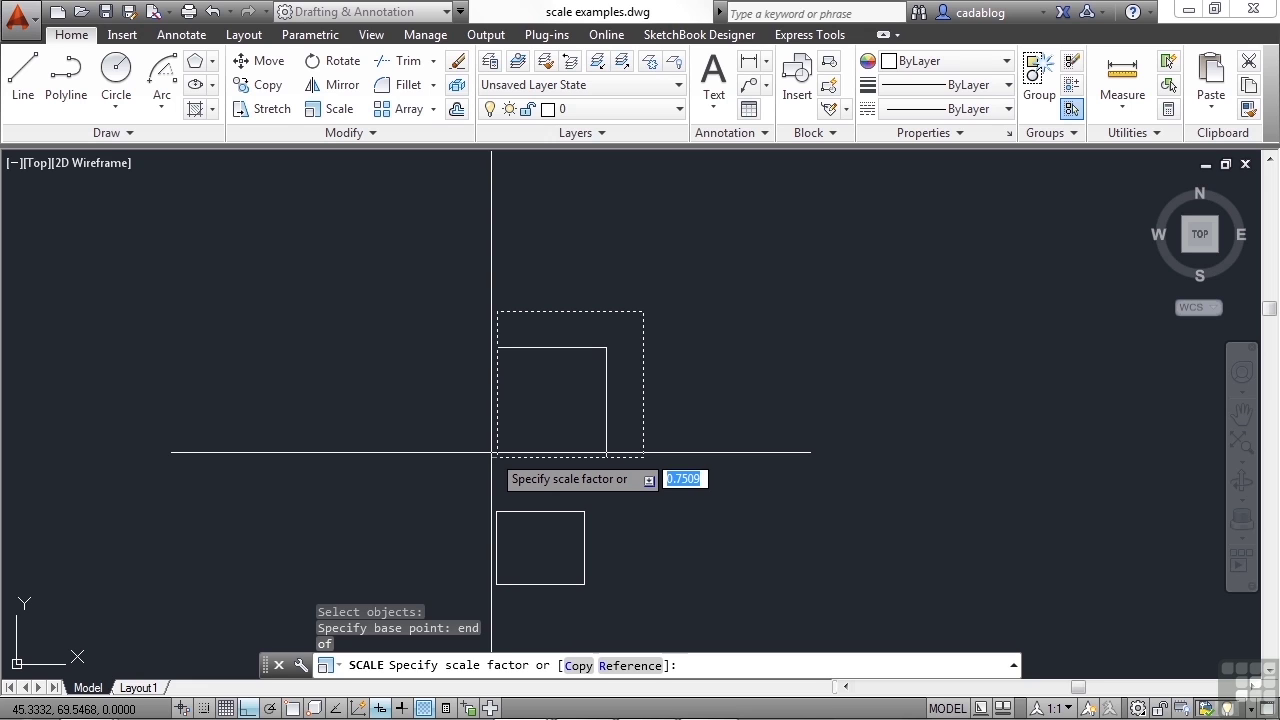
type(".5")
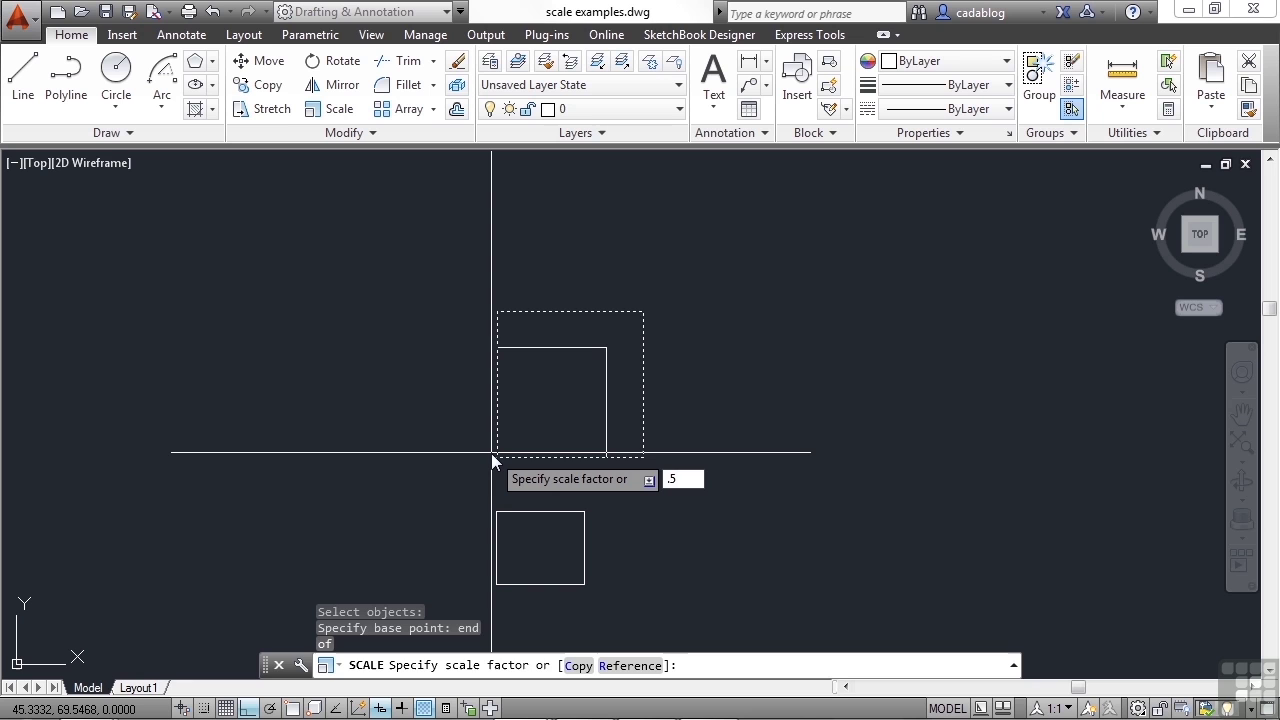
key("Return")
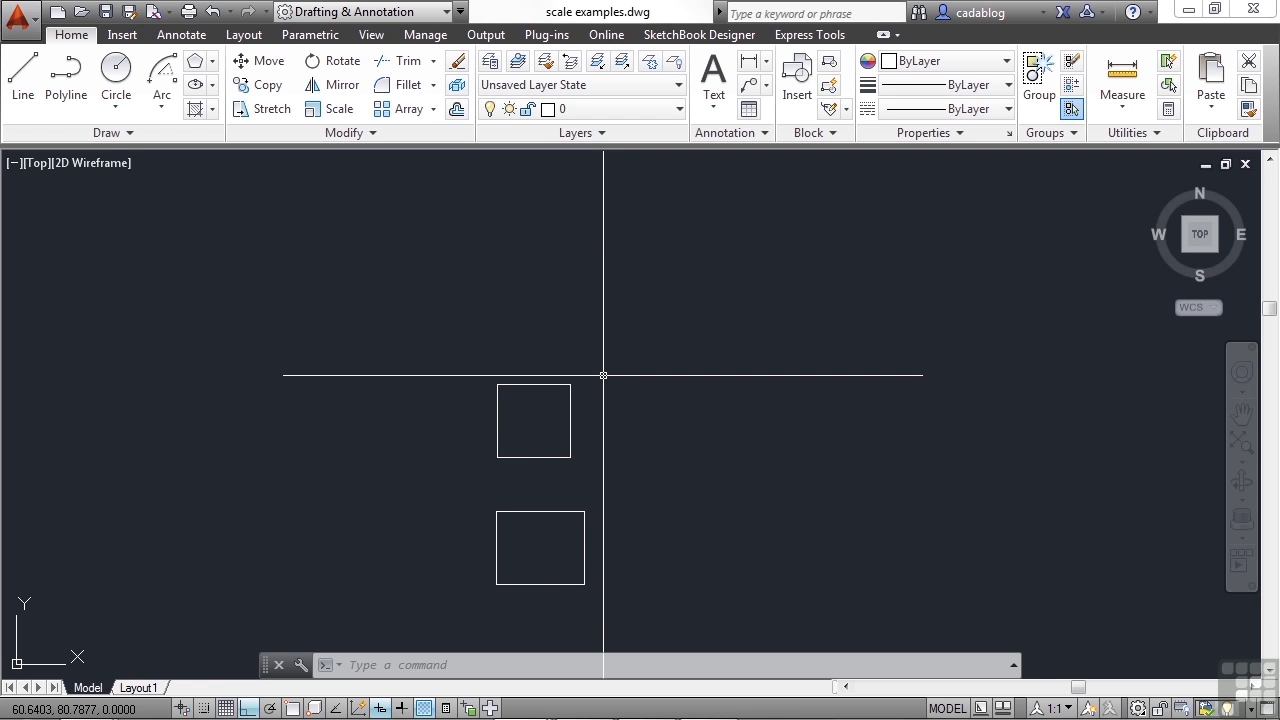
Scale a copy of the small top square by 2 from its lower-left corner, keeping the original.
type("sc")
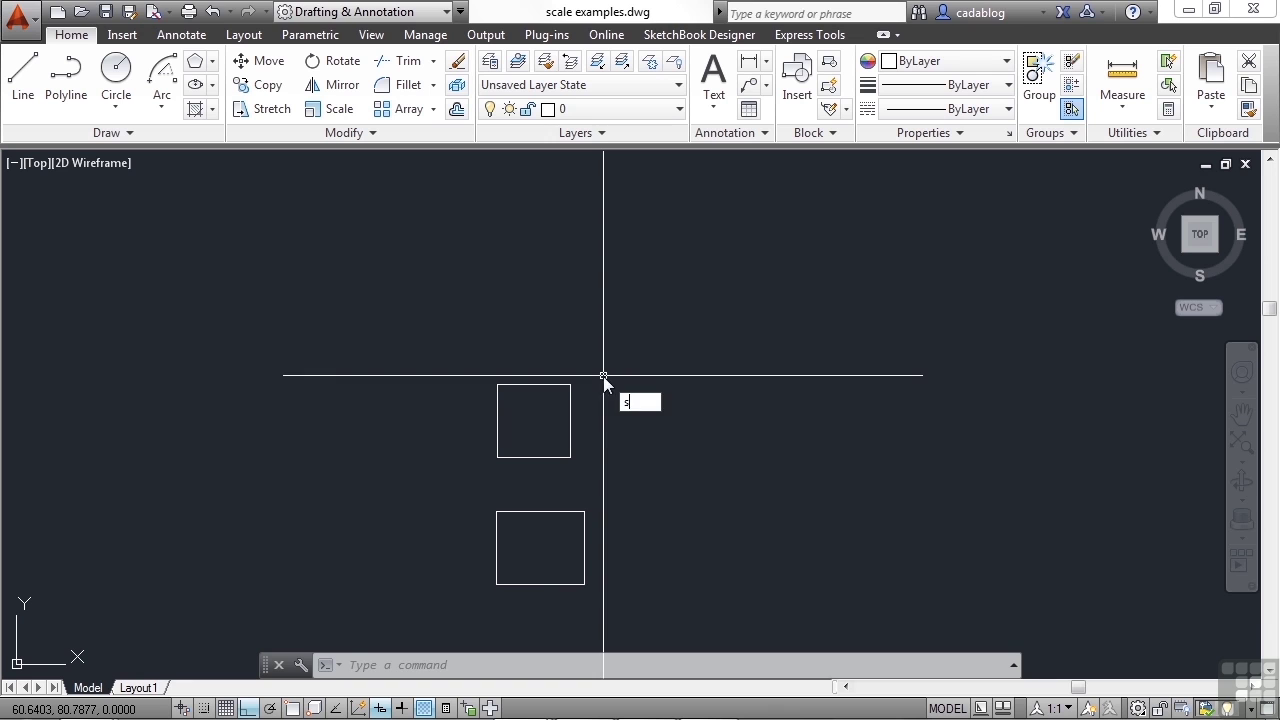
key("Return")
left_click(600, 376)
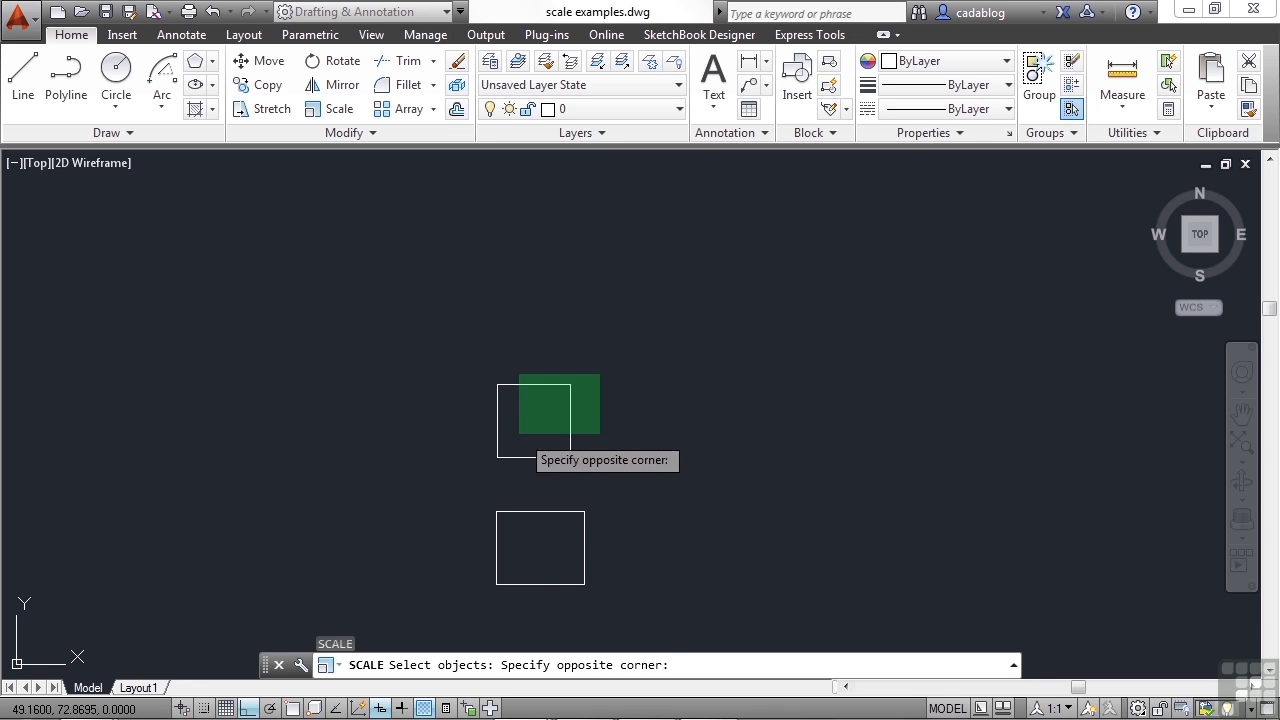
left_click(490, 465)
key("Return")
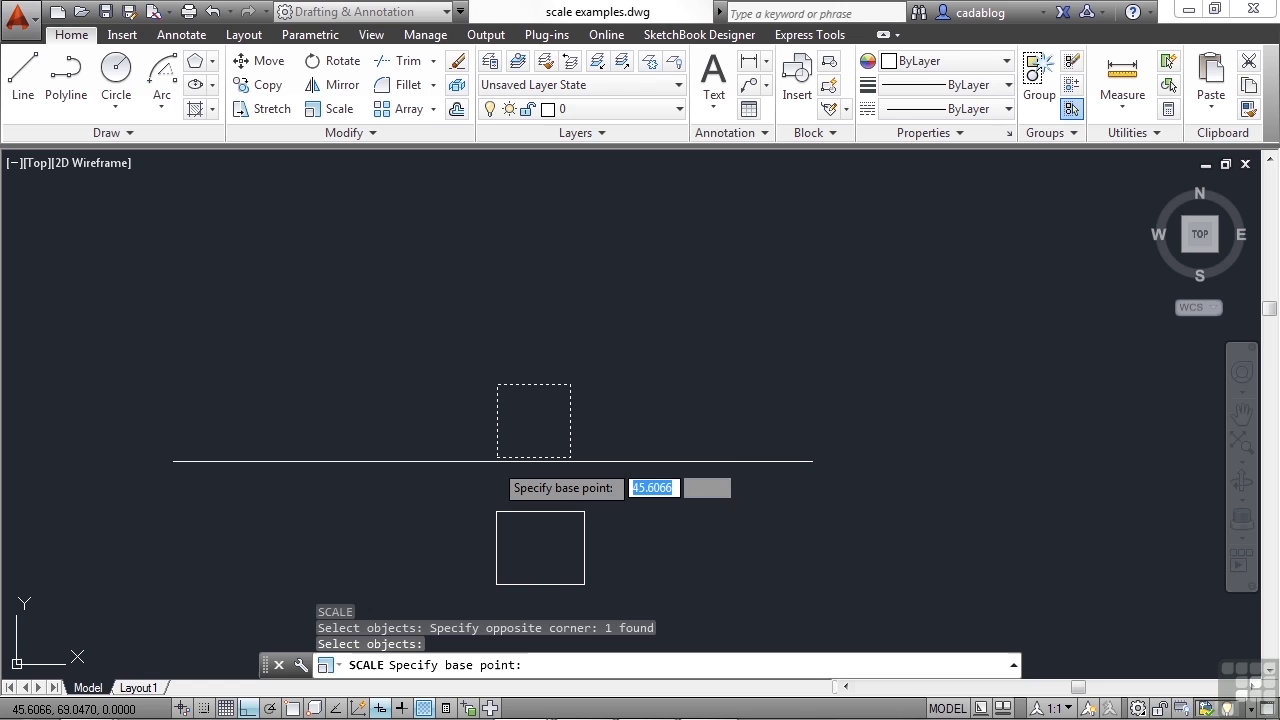
type("end")
key("Return")
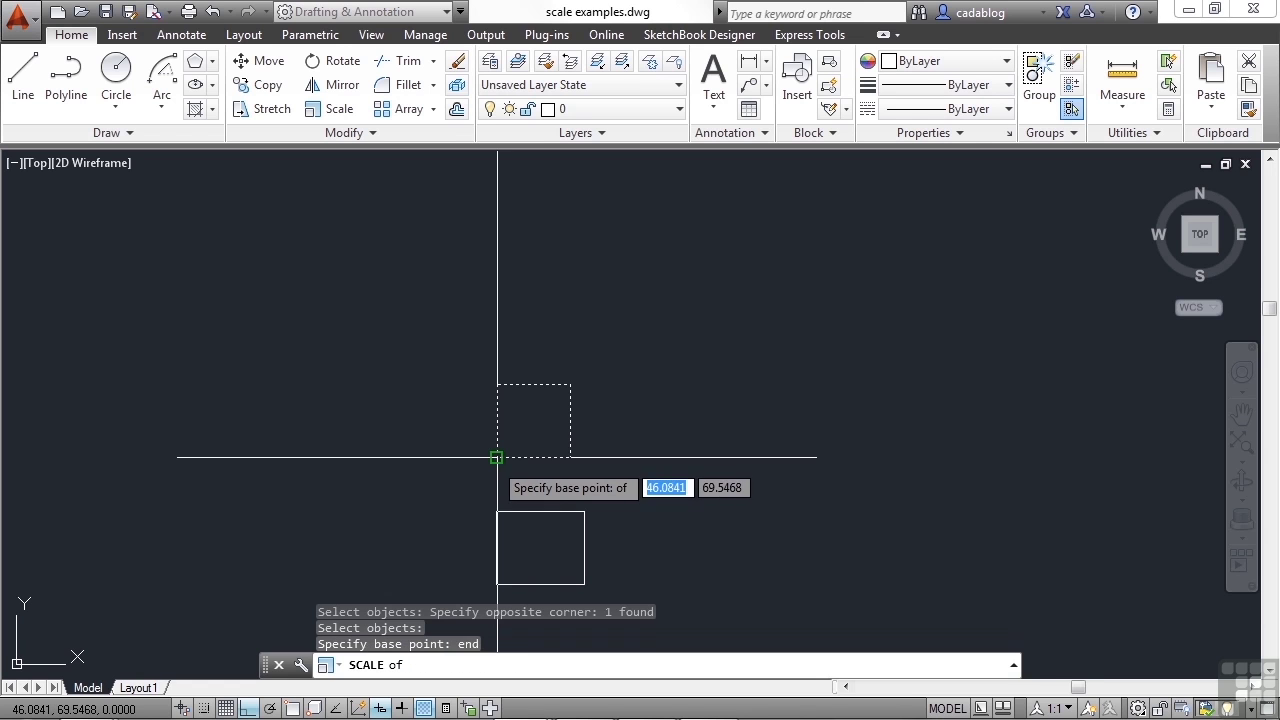
left_click(497, 457)
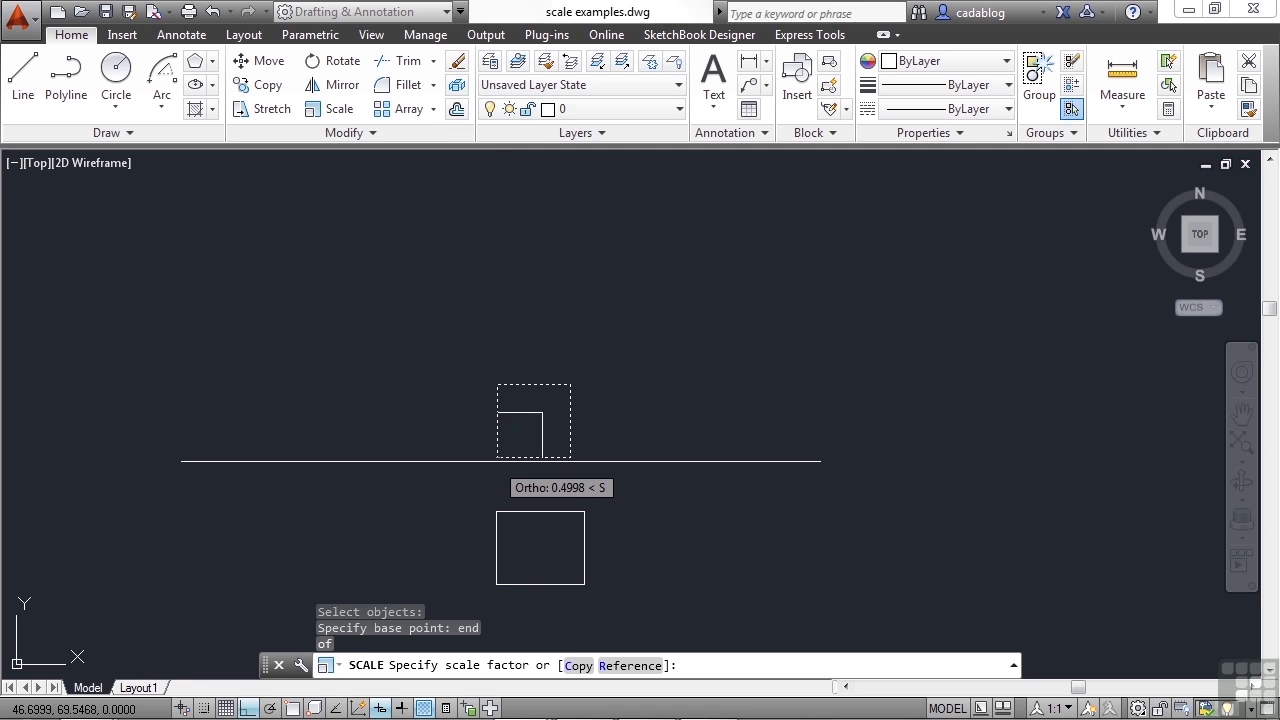
left_click(578, 666)
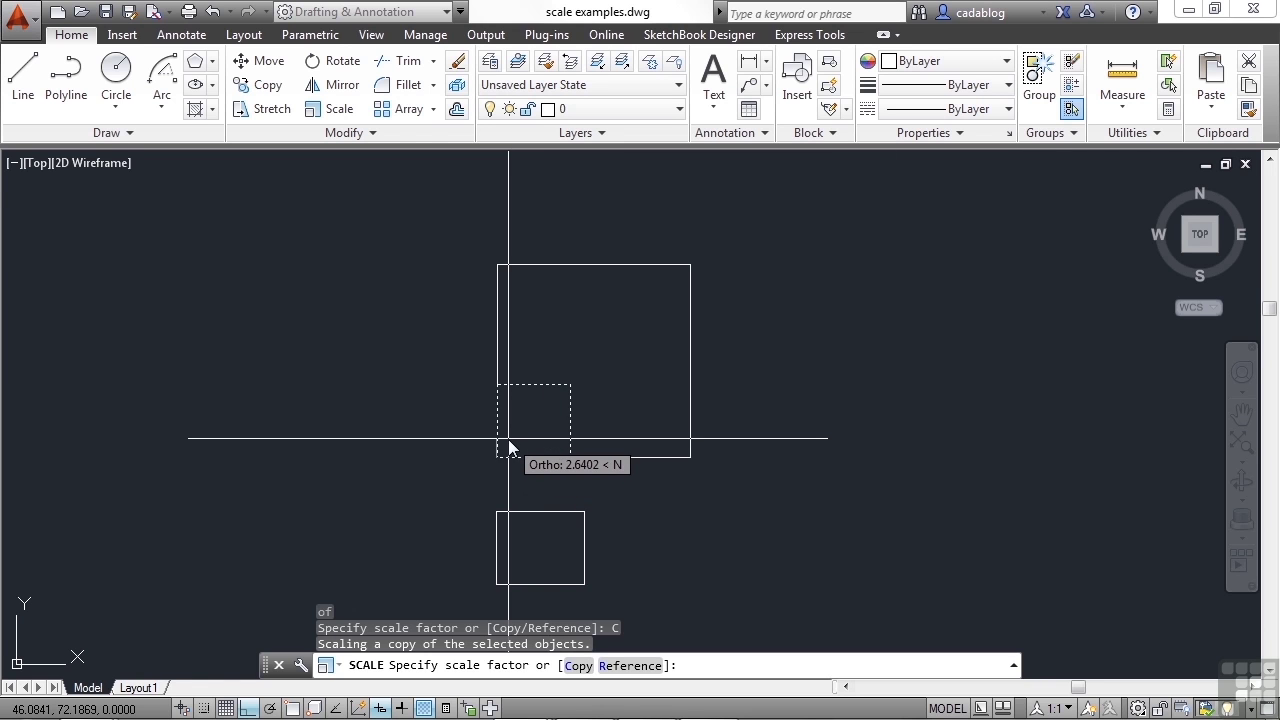
type("2")
key("Return")
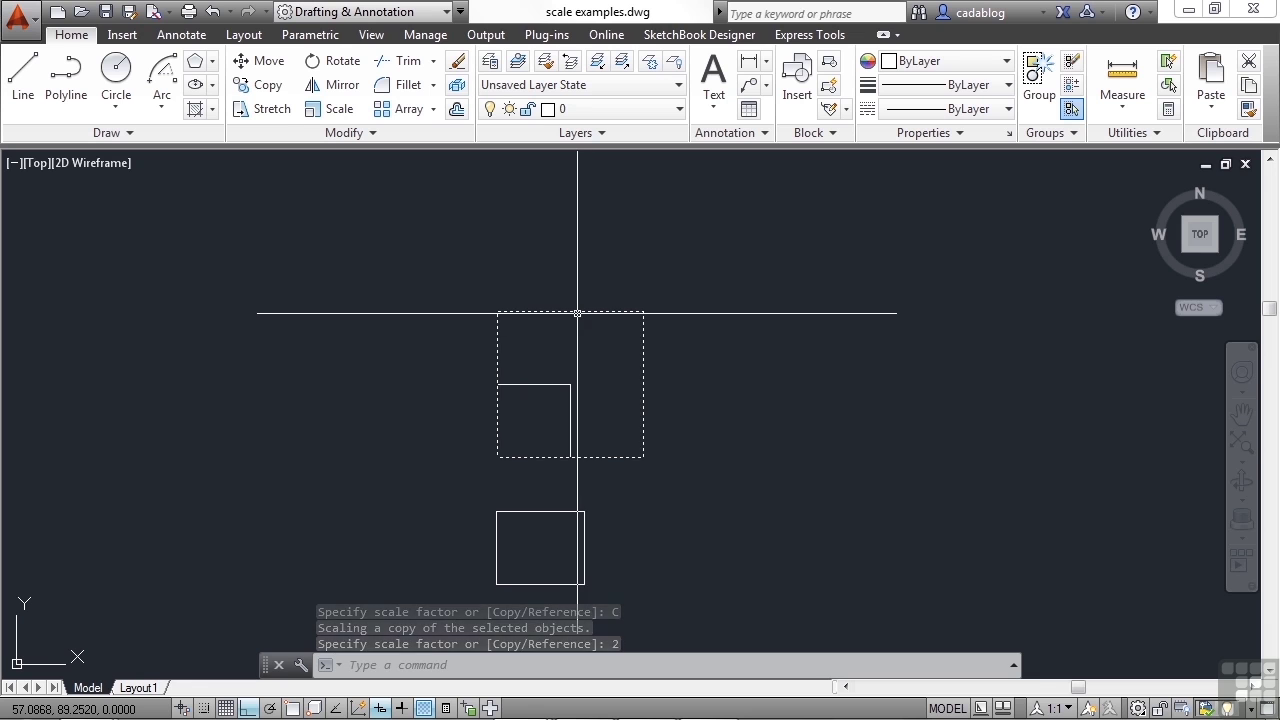
mouse_move(577, 313)
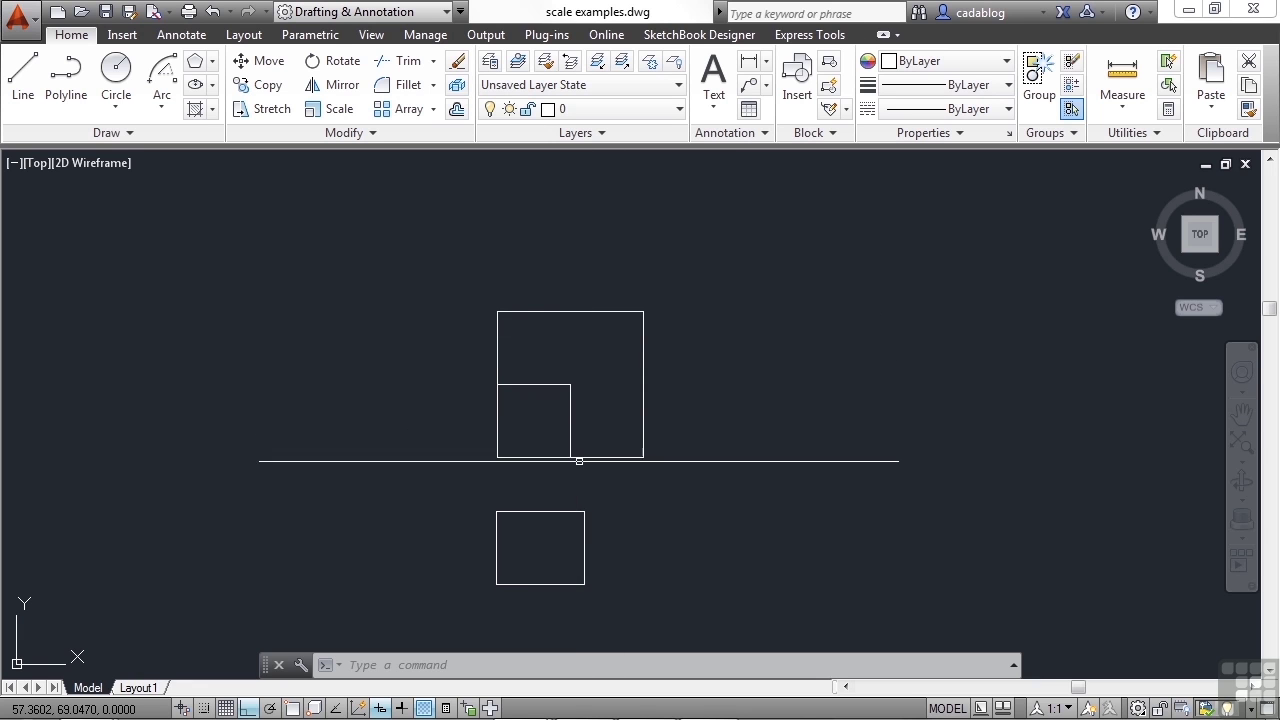
Pan and zoom to centre on the lower square box, selecting then deselecting it.
mouse_move(577, 457)
middle_mouse_down()
mouse_move(600, 437)
mouse_move(589, 503)
middle_mouse_up()
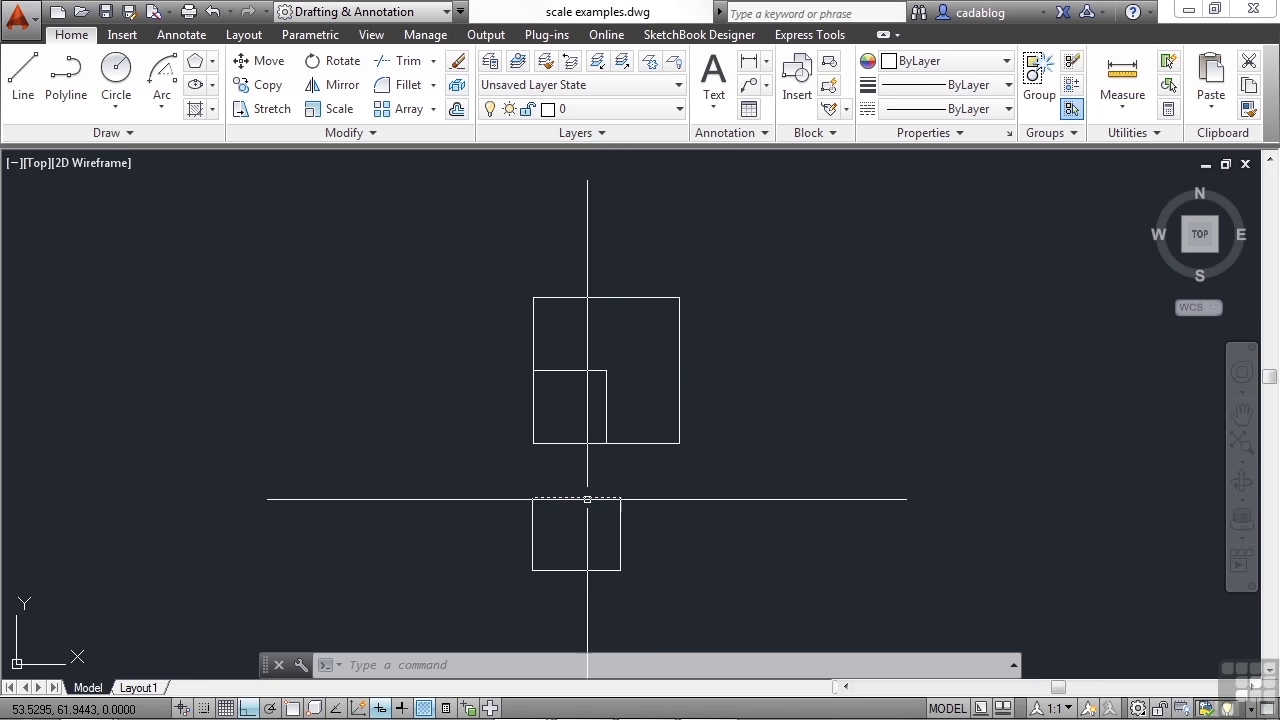
scroll(566, 549, "up", 4)
middle_click_drag(566, 549, 586, 480)
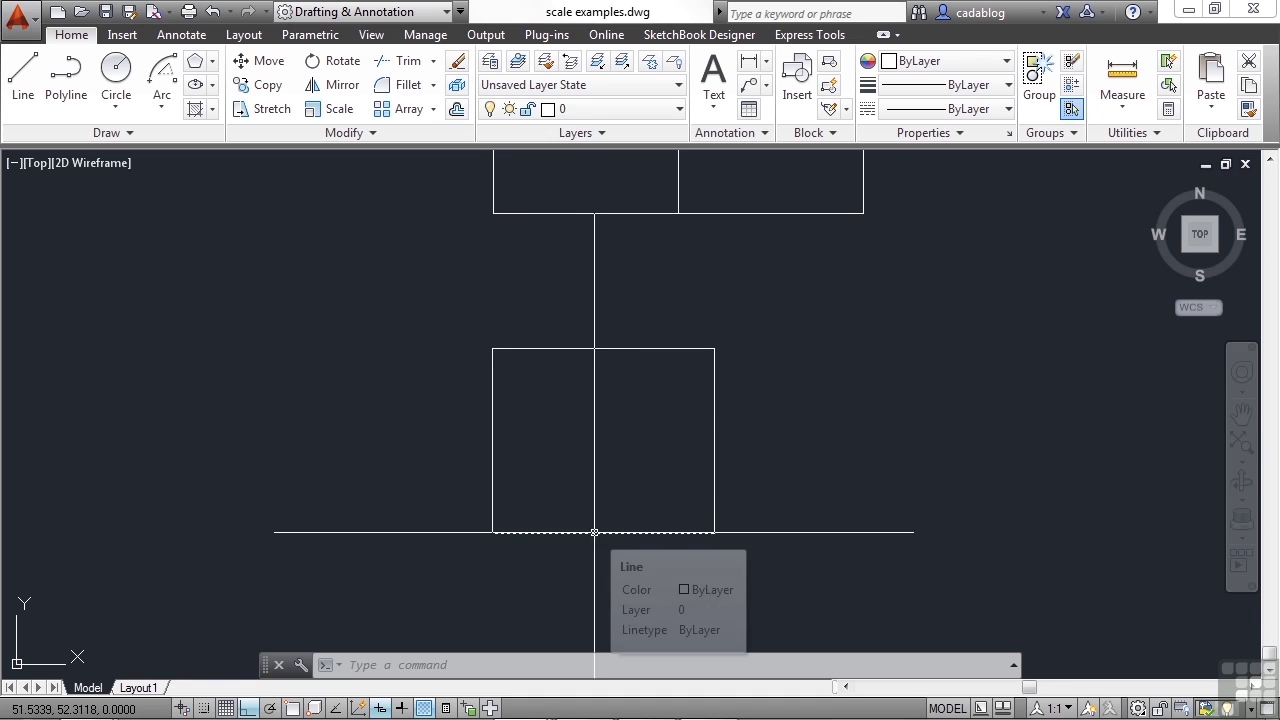
left_click(781, 275)
left_click(473, 566)
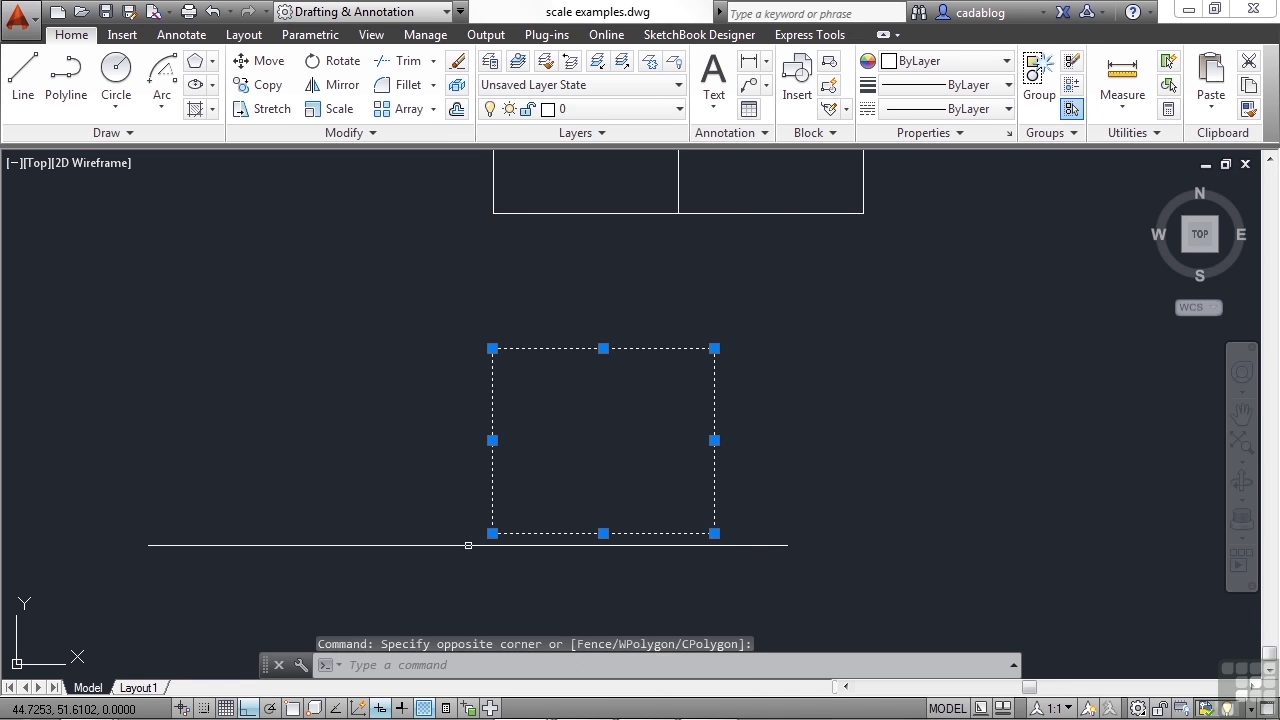
key("Escape")
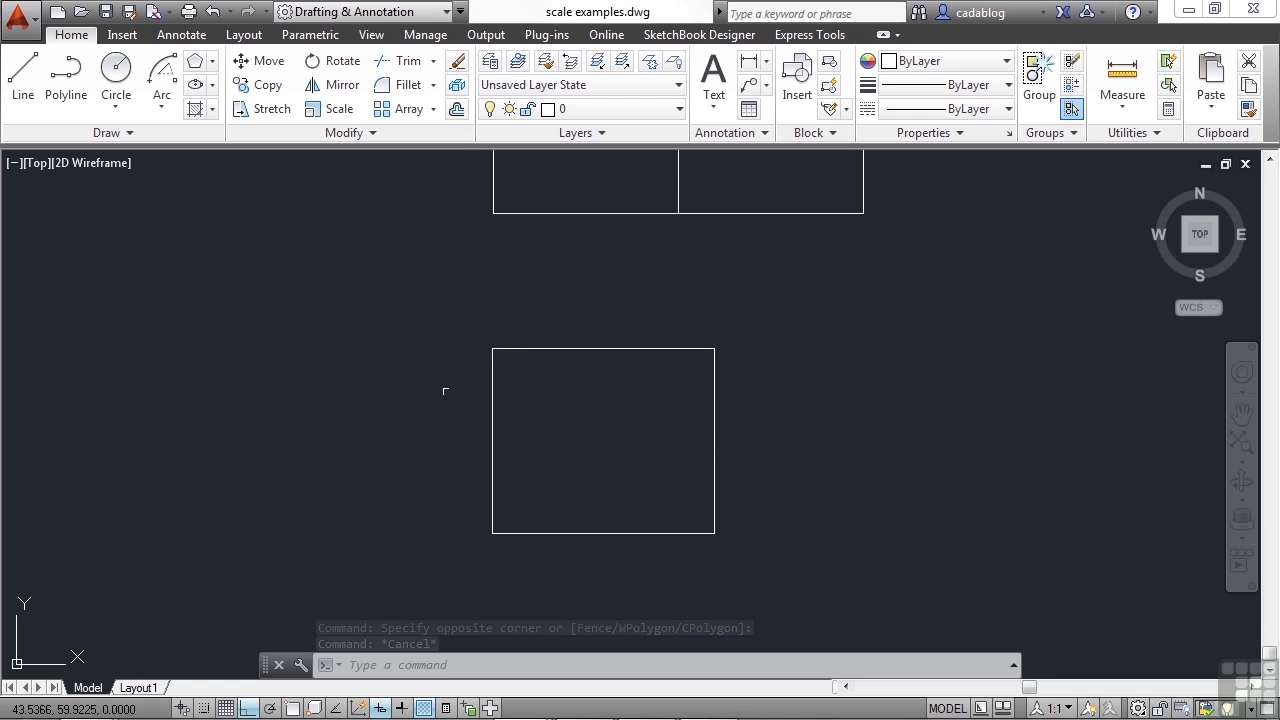
scroll(531, 448, "up", 2)
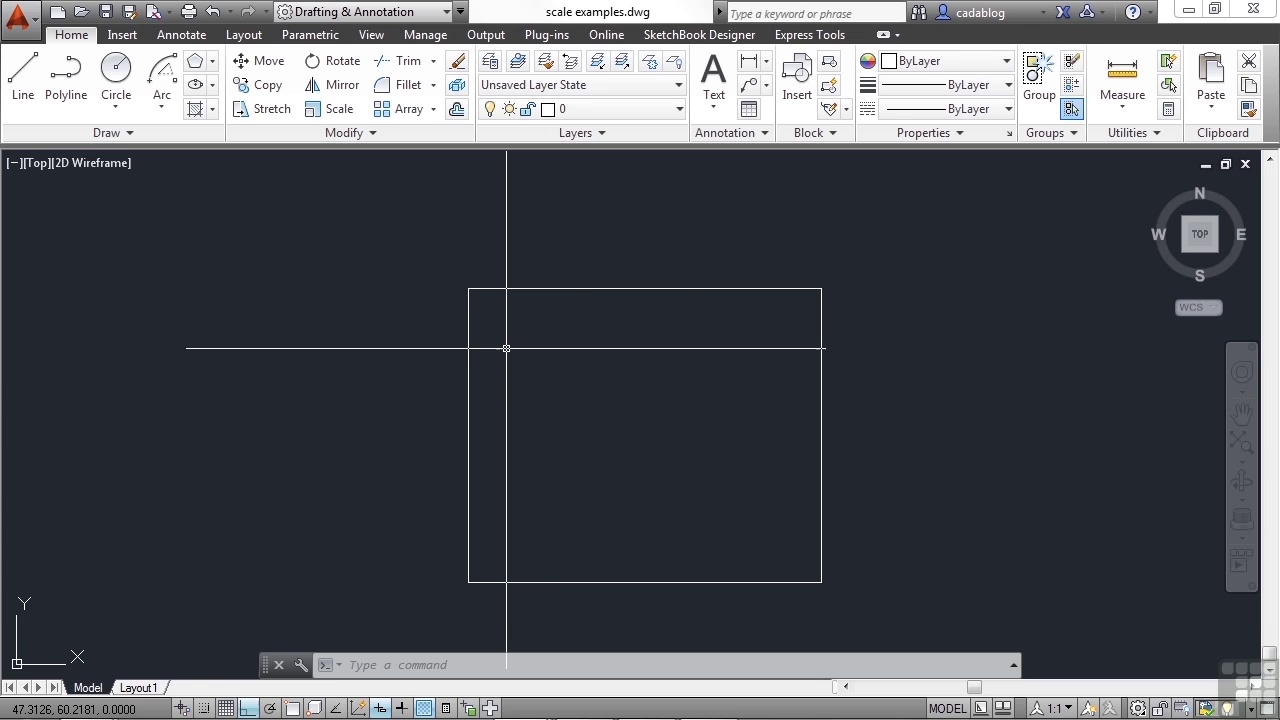
Scale the lower square's top edge by 1/3 from its upper-left endpoint.
type("e")
key("Return")
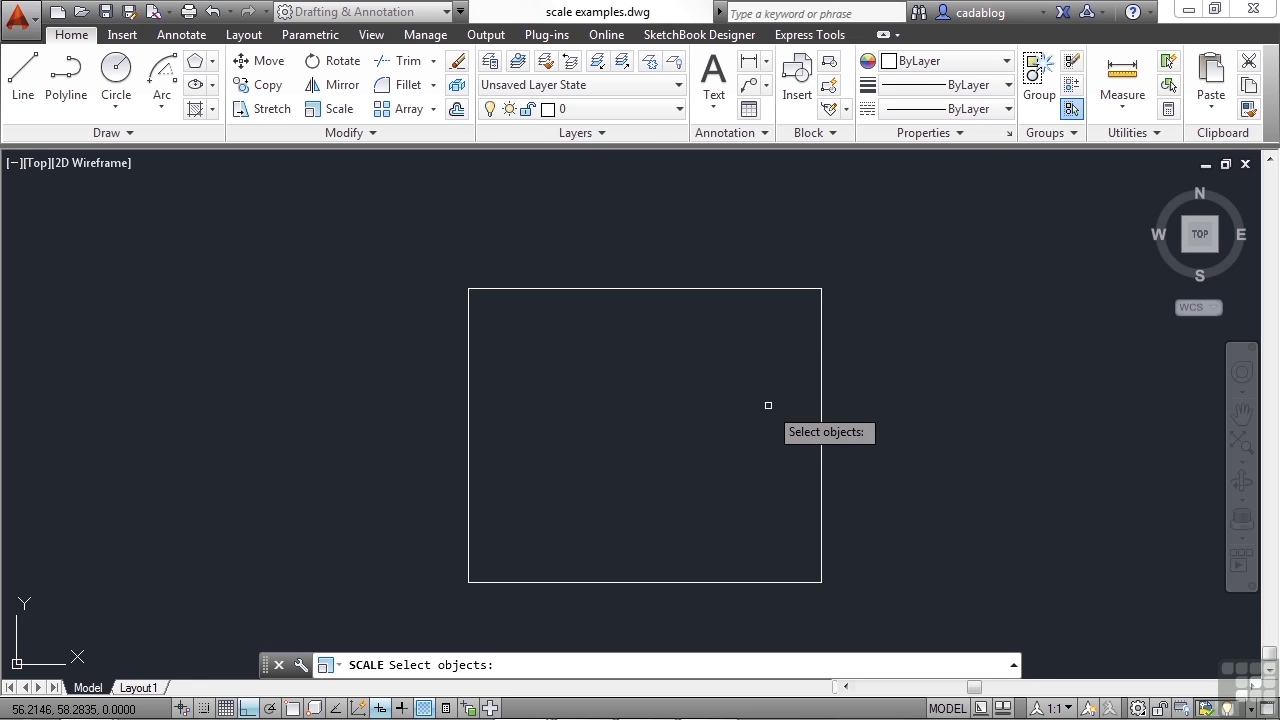
left_click(700, 369)
left_click(640, 248)
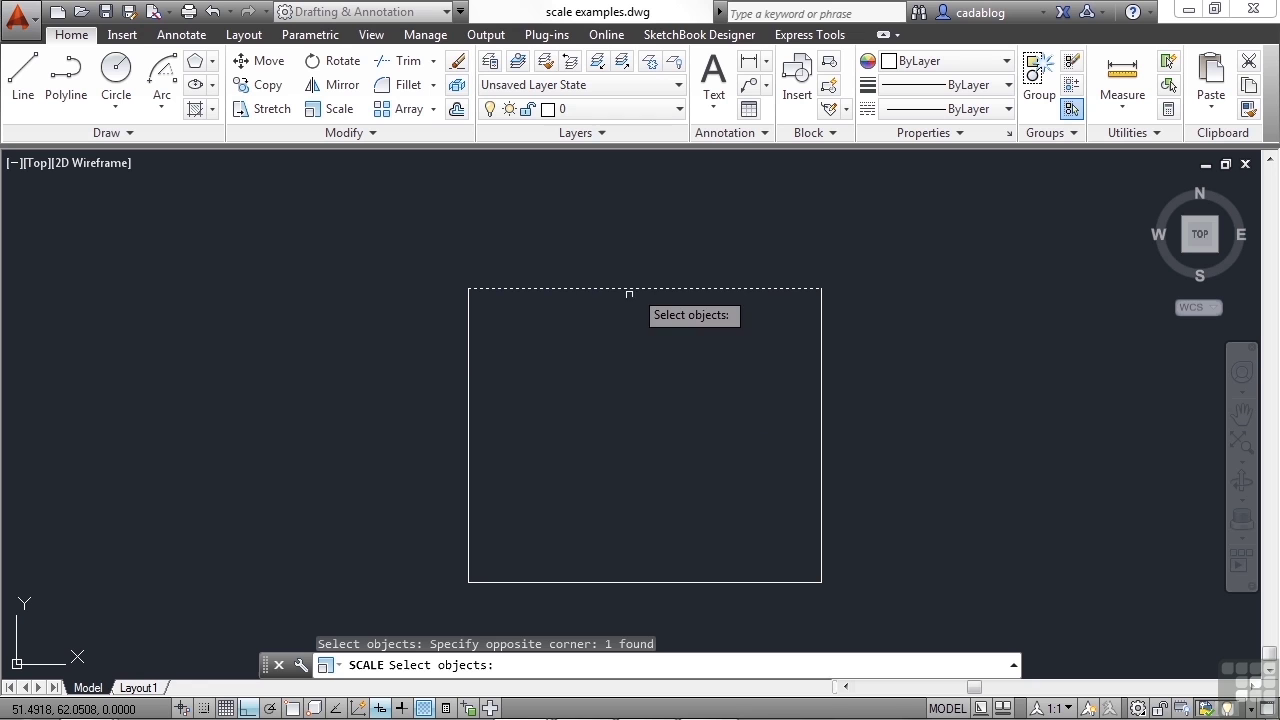
key("Return")
type("end")
key("Return")
left_click(498, 290)
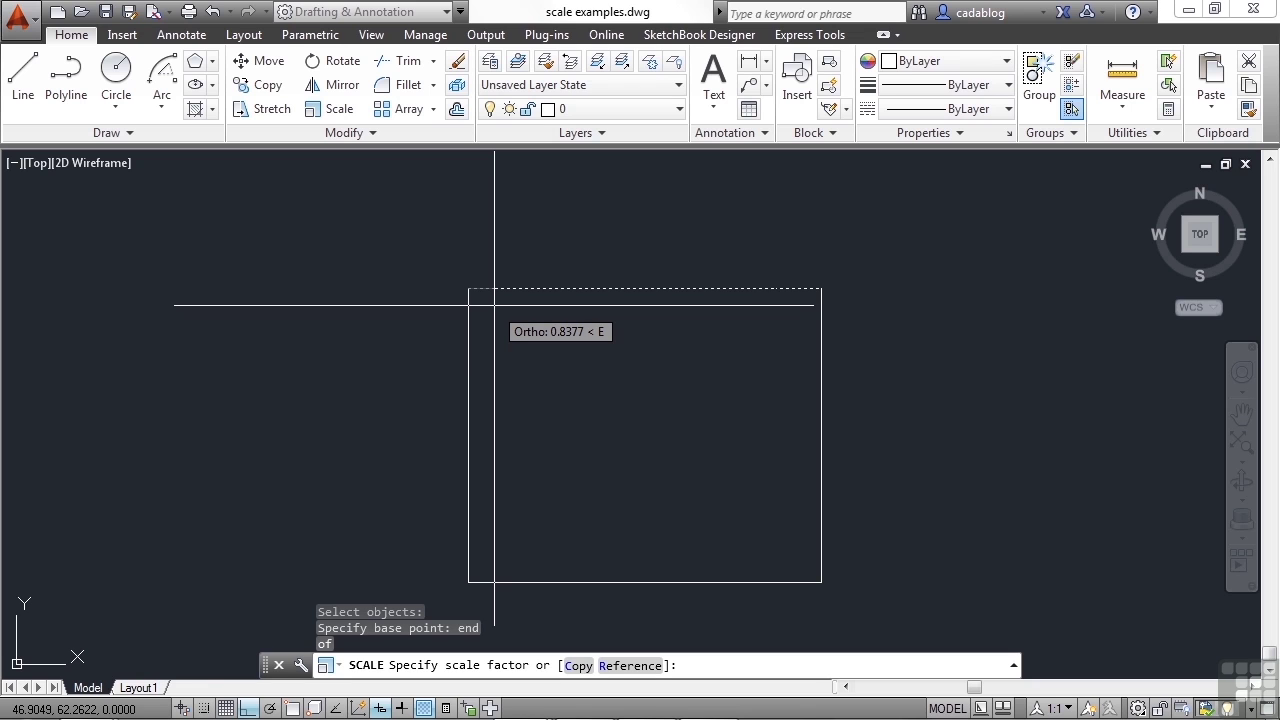
type("1/3")
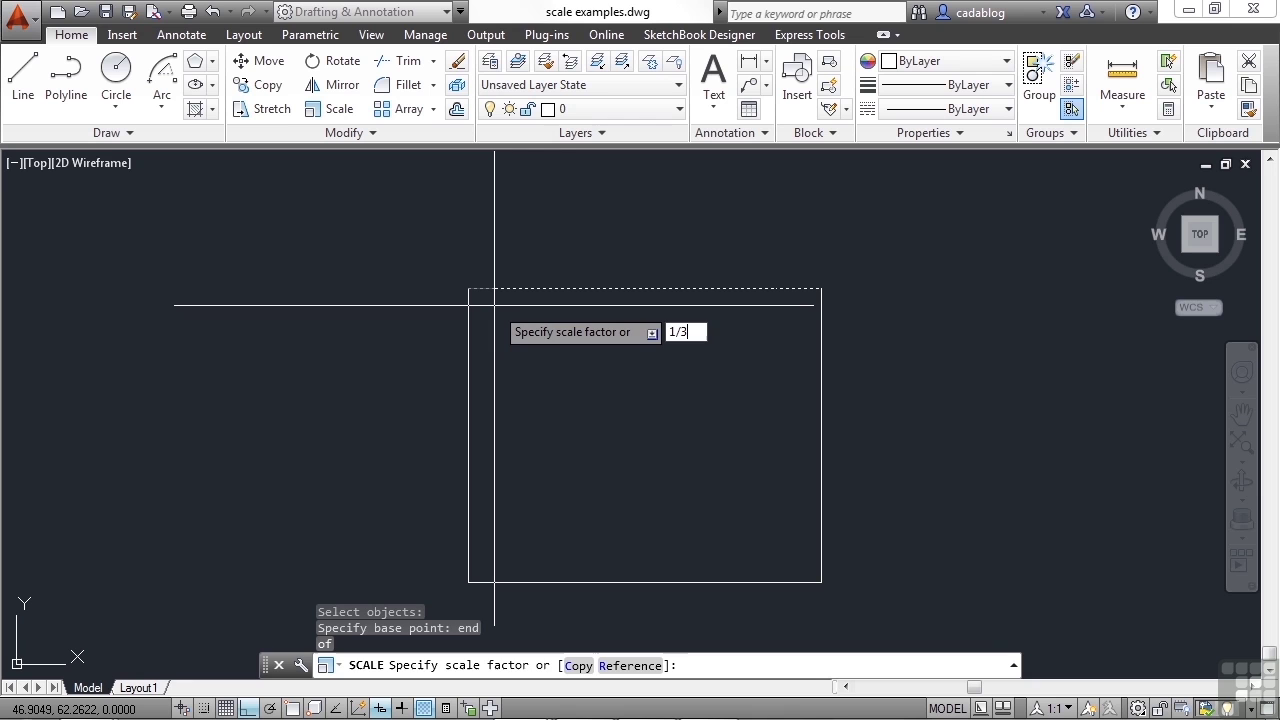
key("Return")
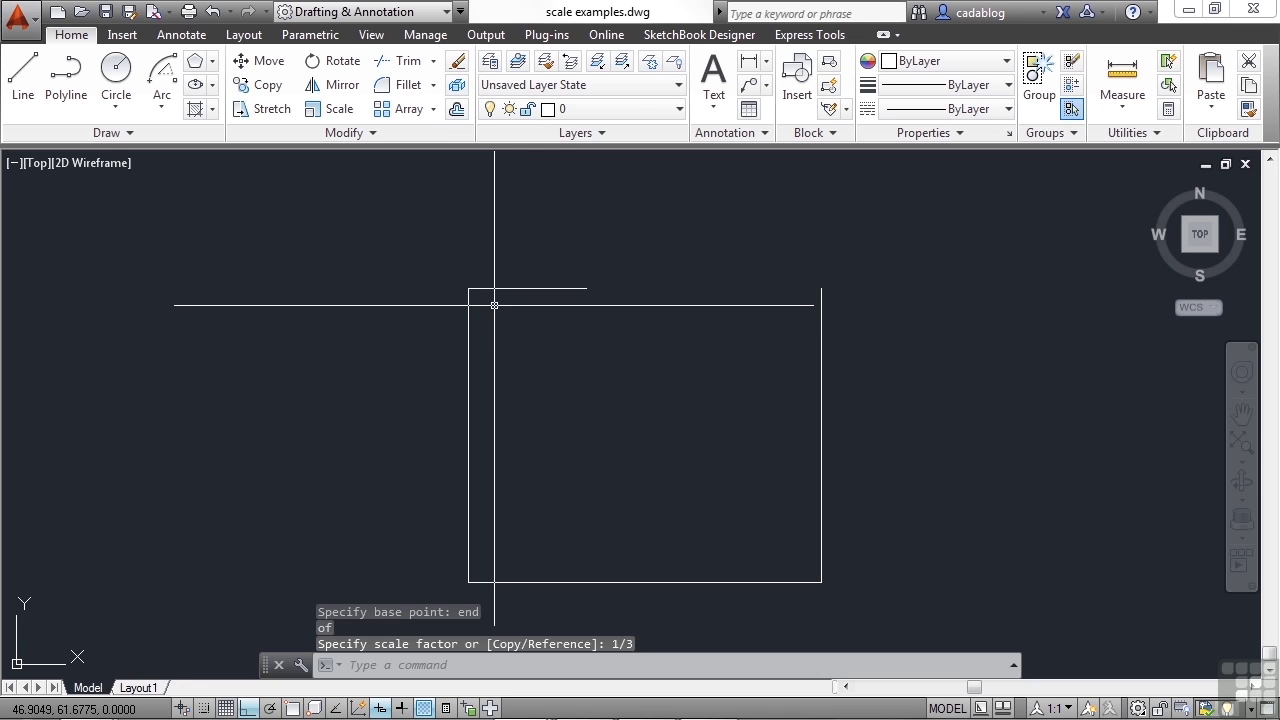
left_click(522, 288)
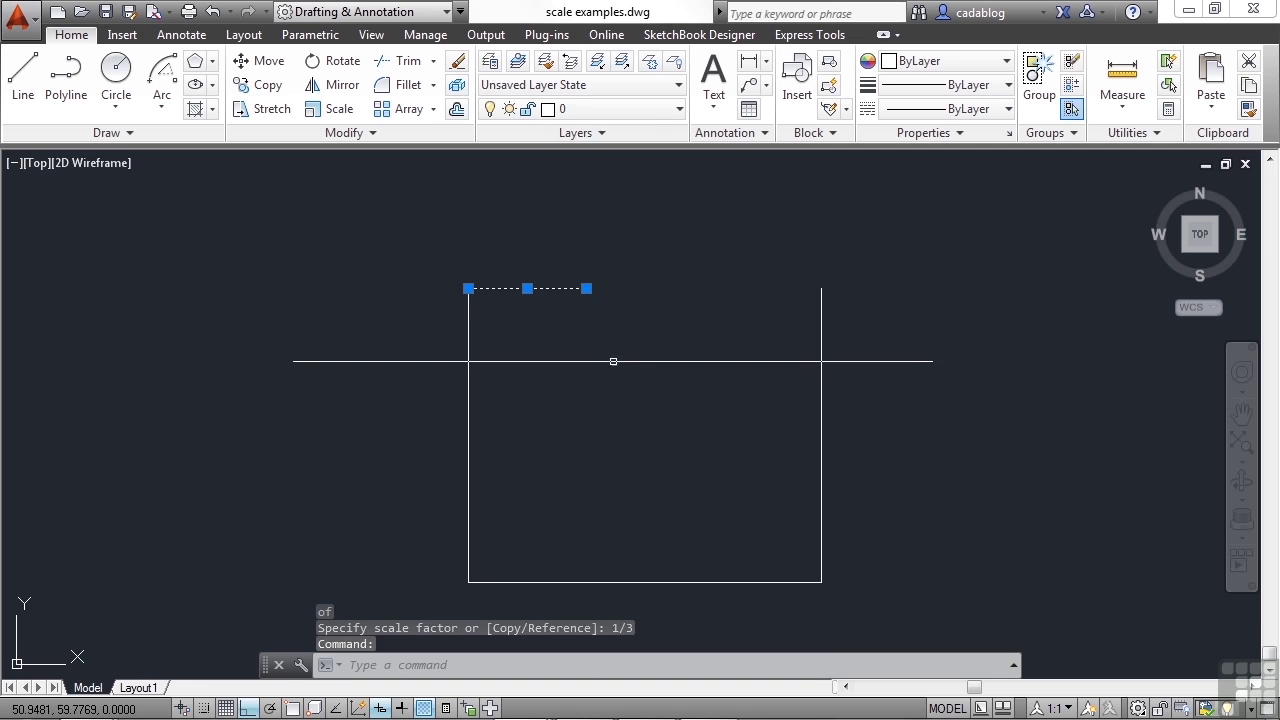
key("Escape")
Copy the one-third top segment end to end so three equal pieces span the top edge.
type("cp")
key("Return")
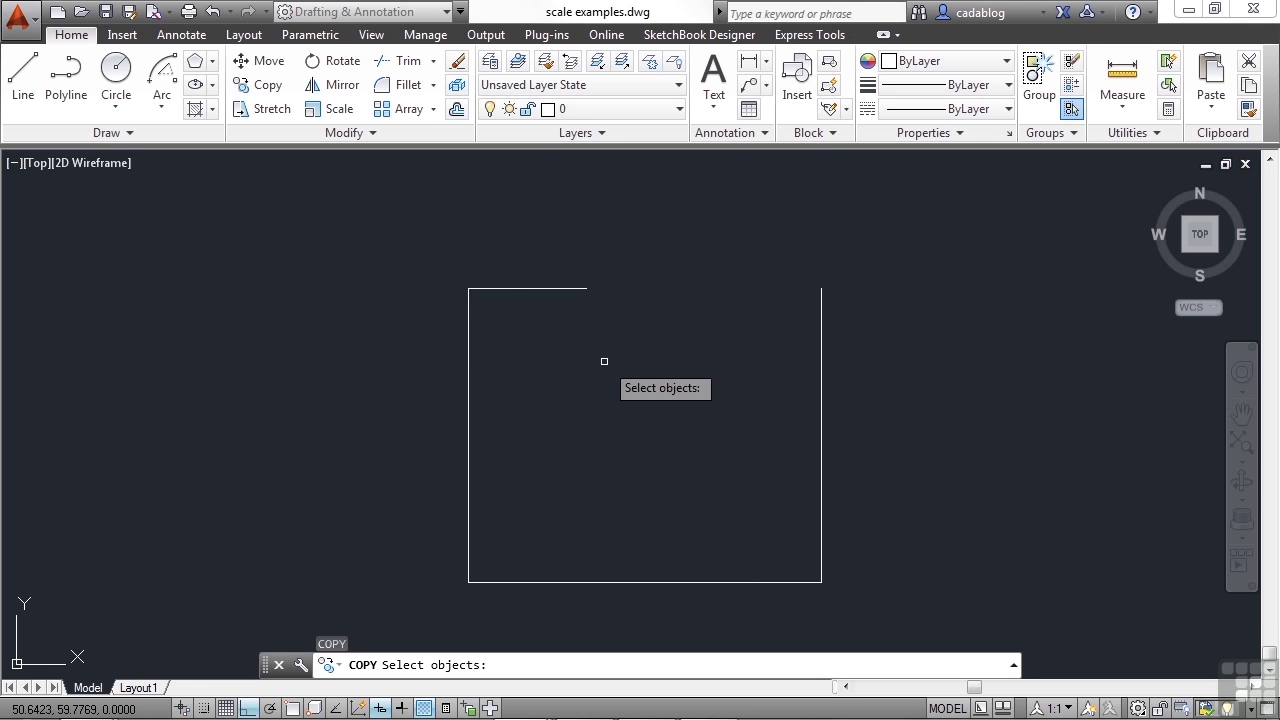
left_click(489, 288)
key("Return")
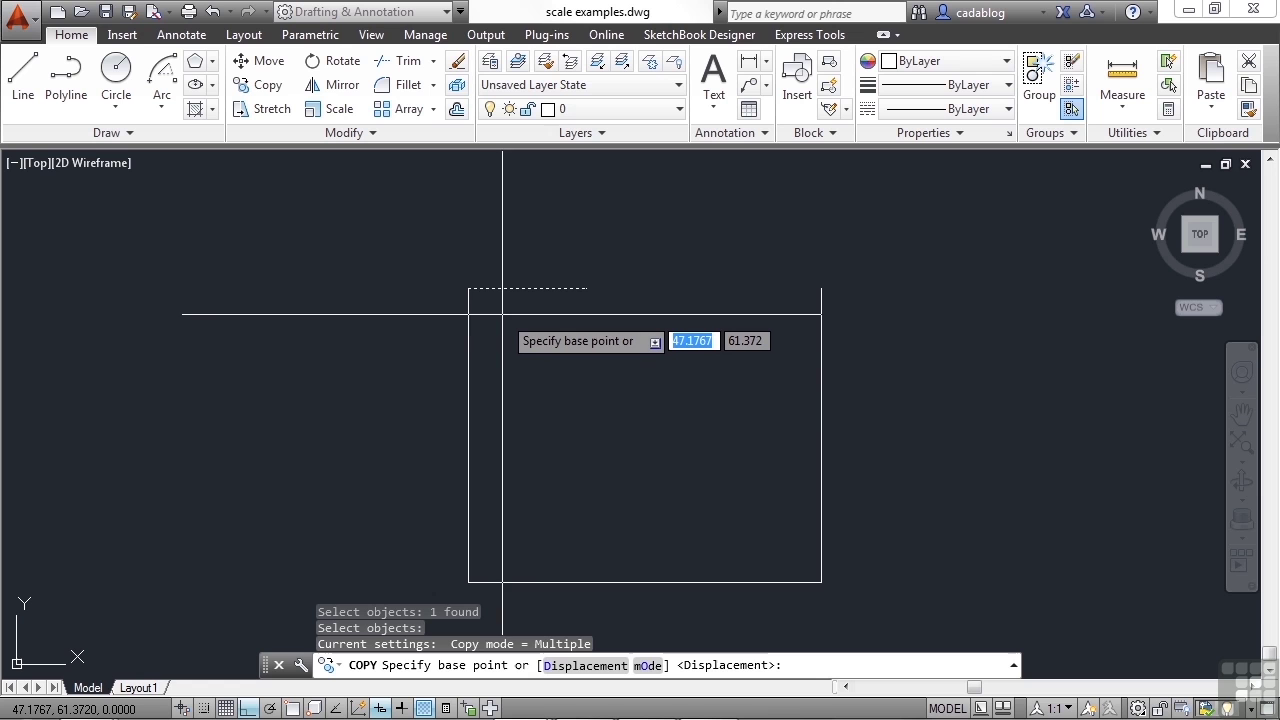
key("F3")
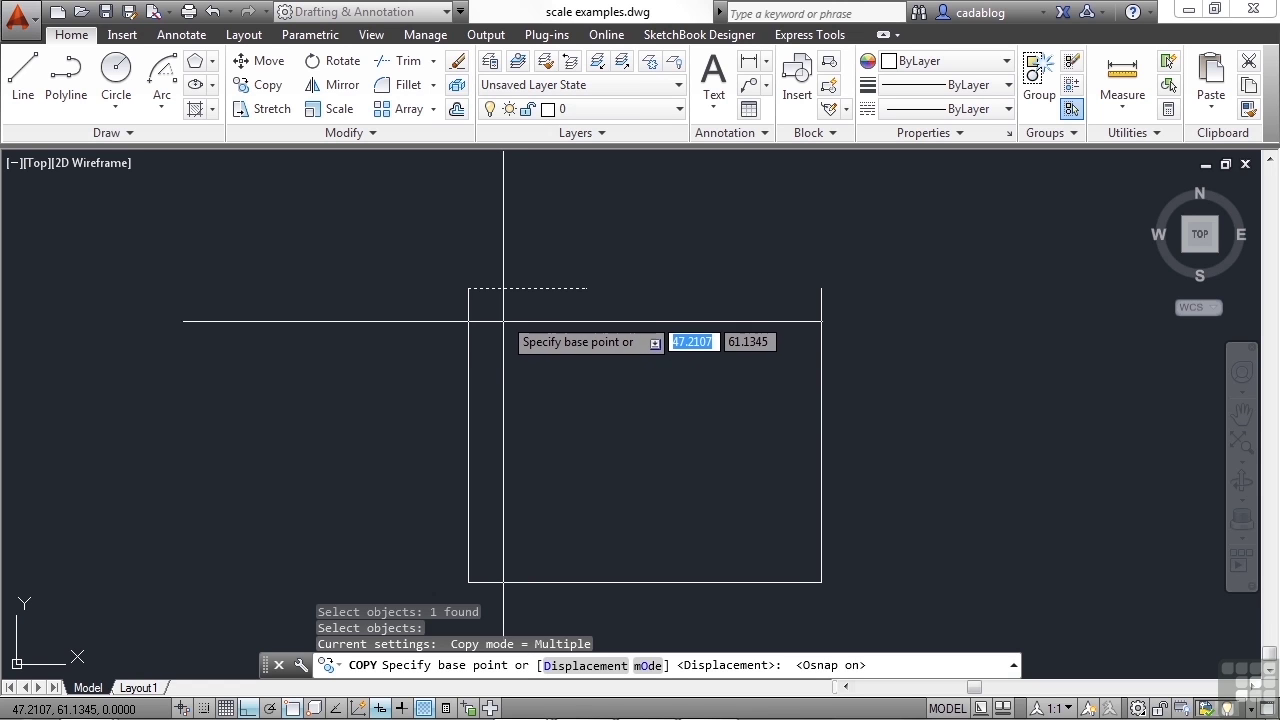
left_click(468, 288)
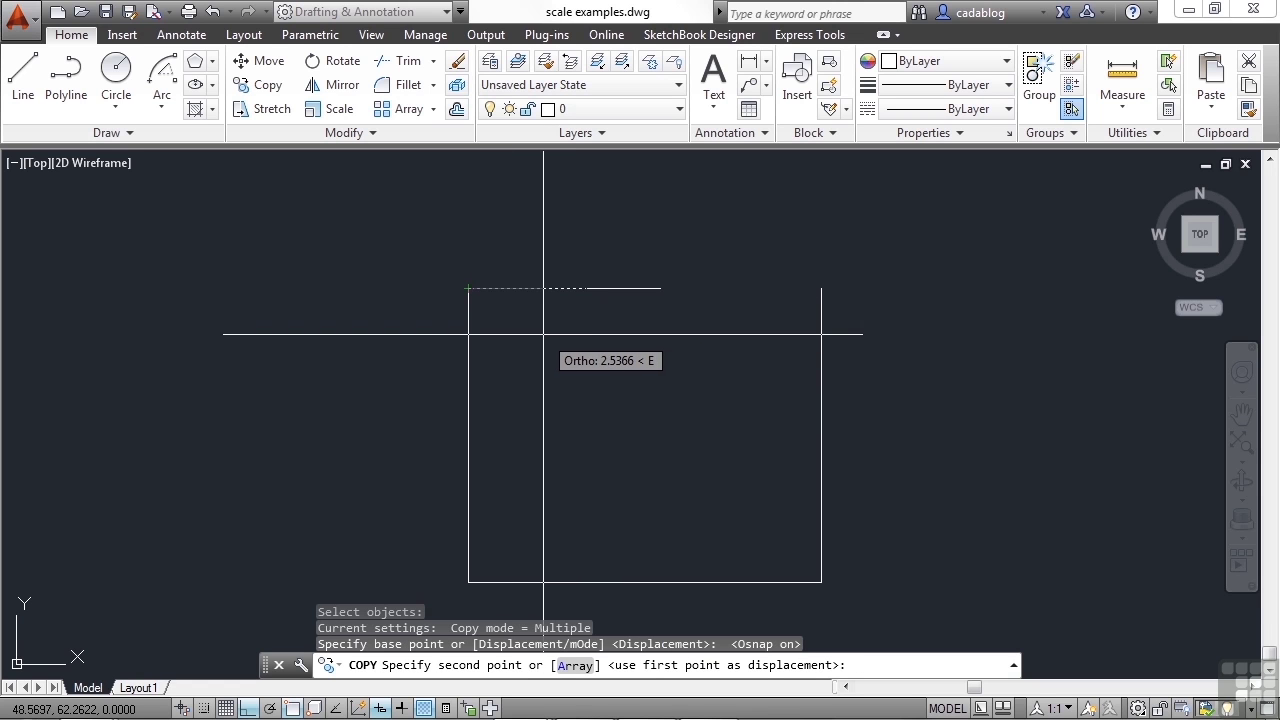
key("F8")
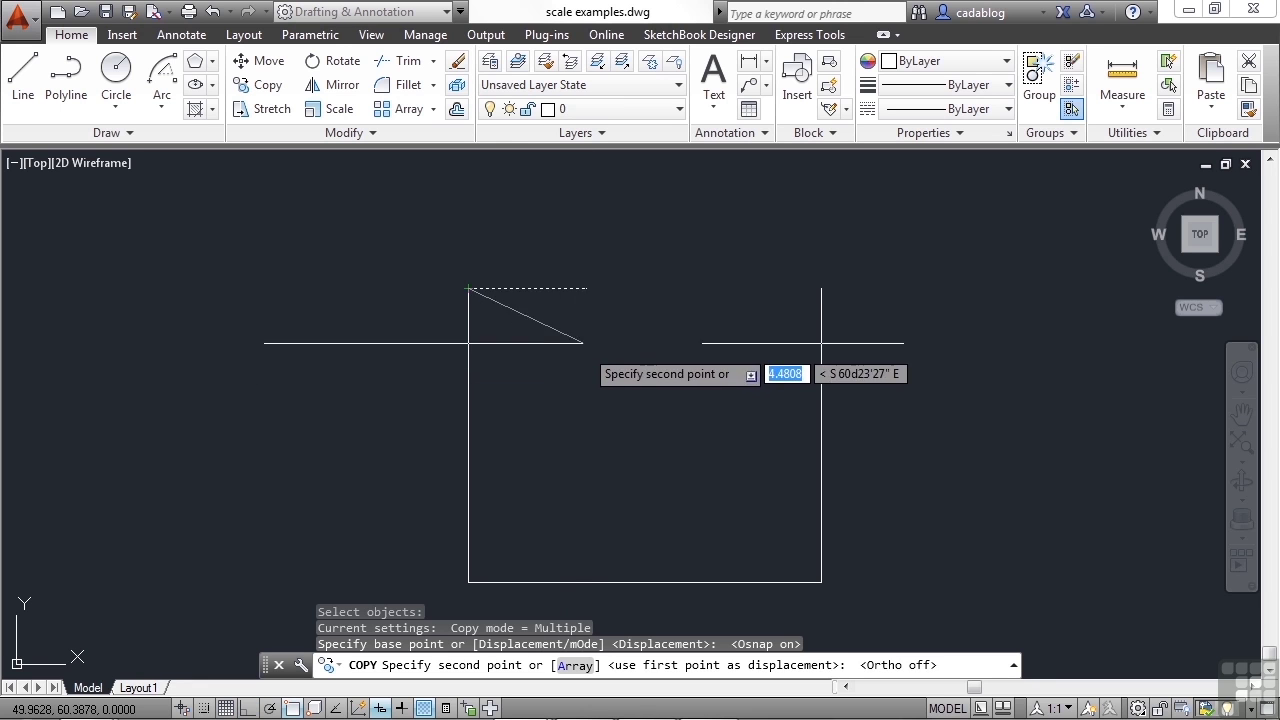
left_click(586, 288)
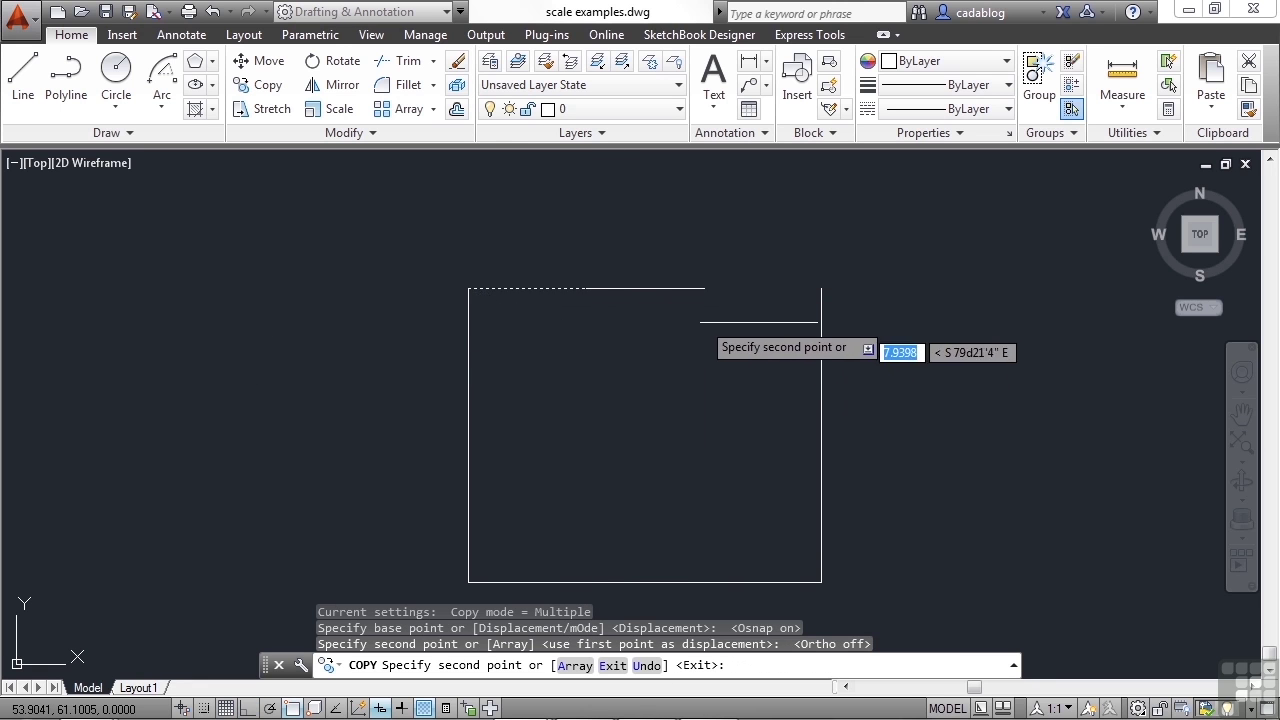
key("Return")
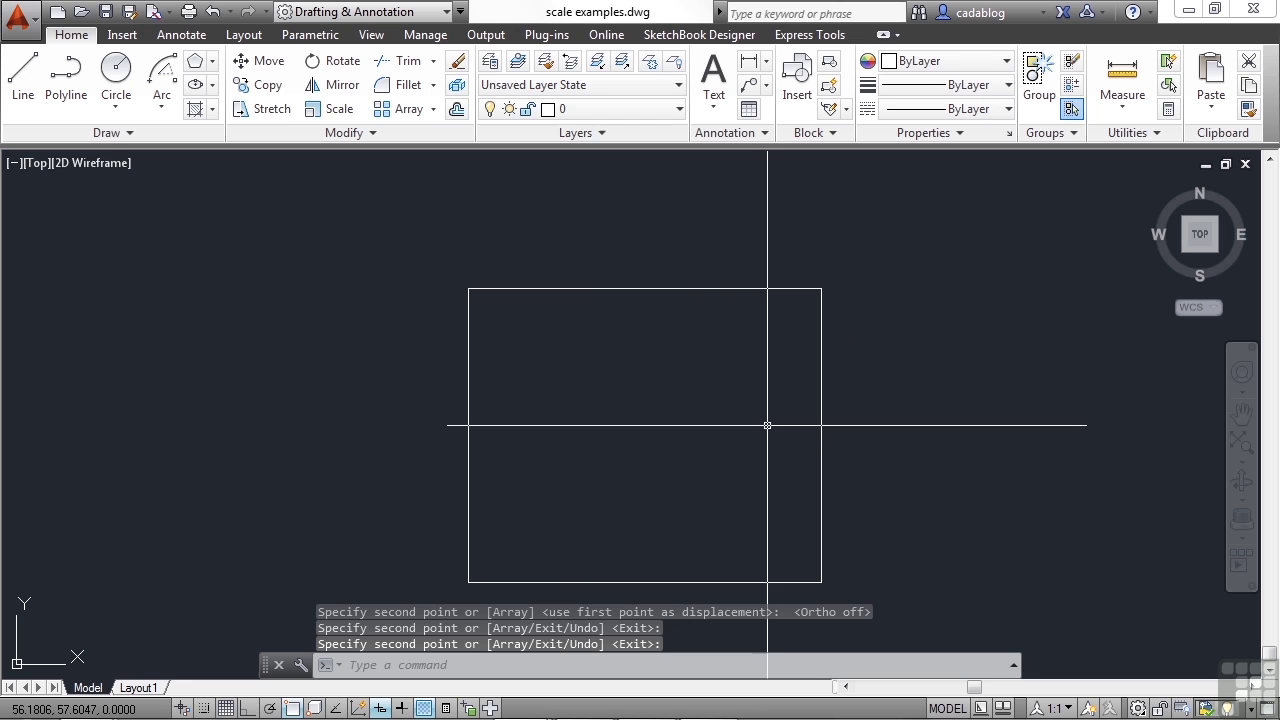
left_click(773, 288)
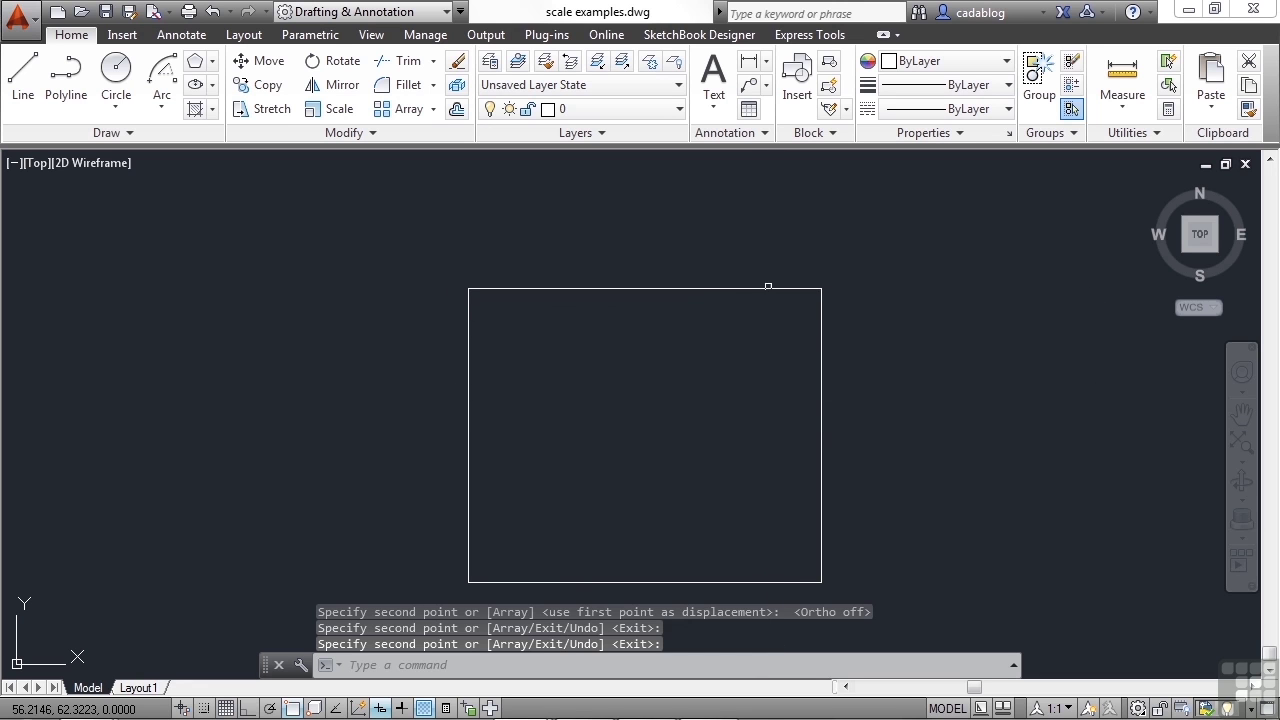
left_click(529, 276)
left_click(503, 314)
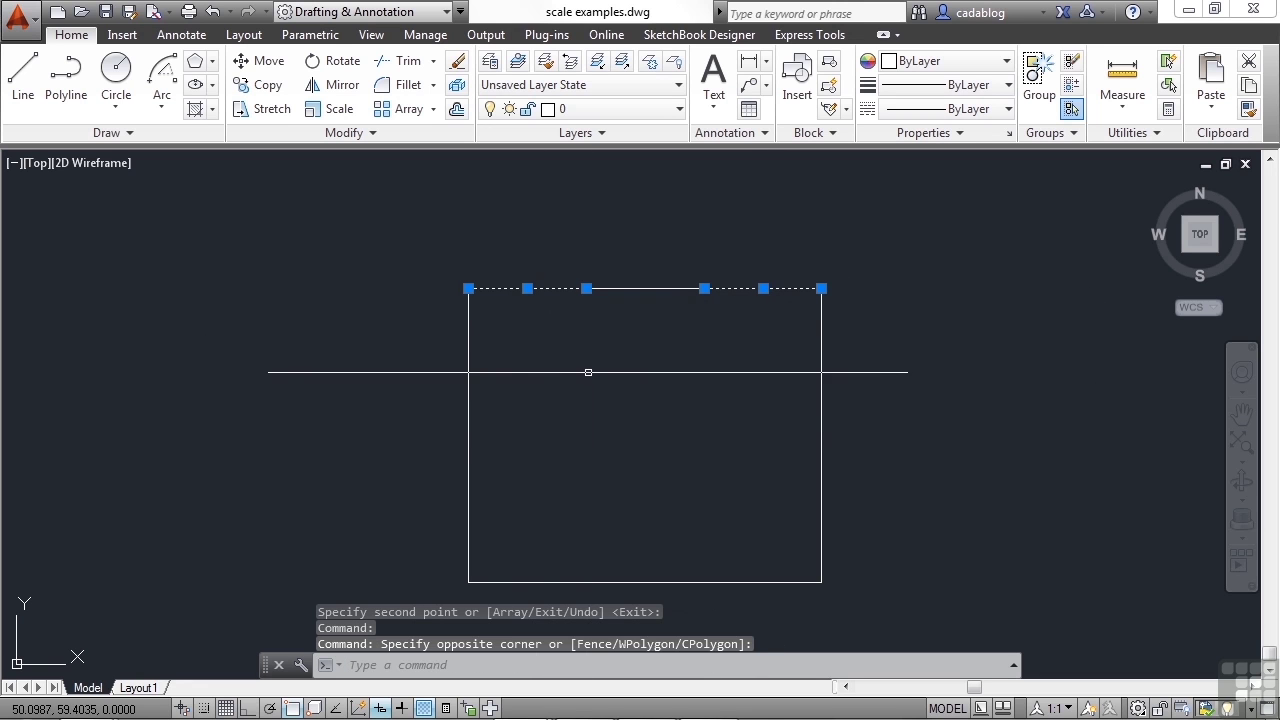
Copy the square's left edge to the one-third and two-thirds points as vertical dividers.
key("Escape")
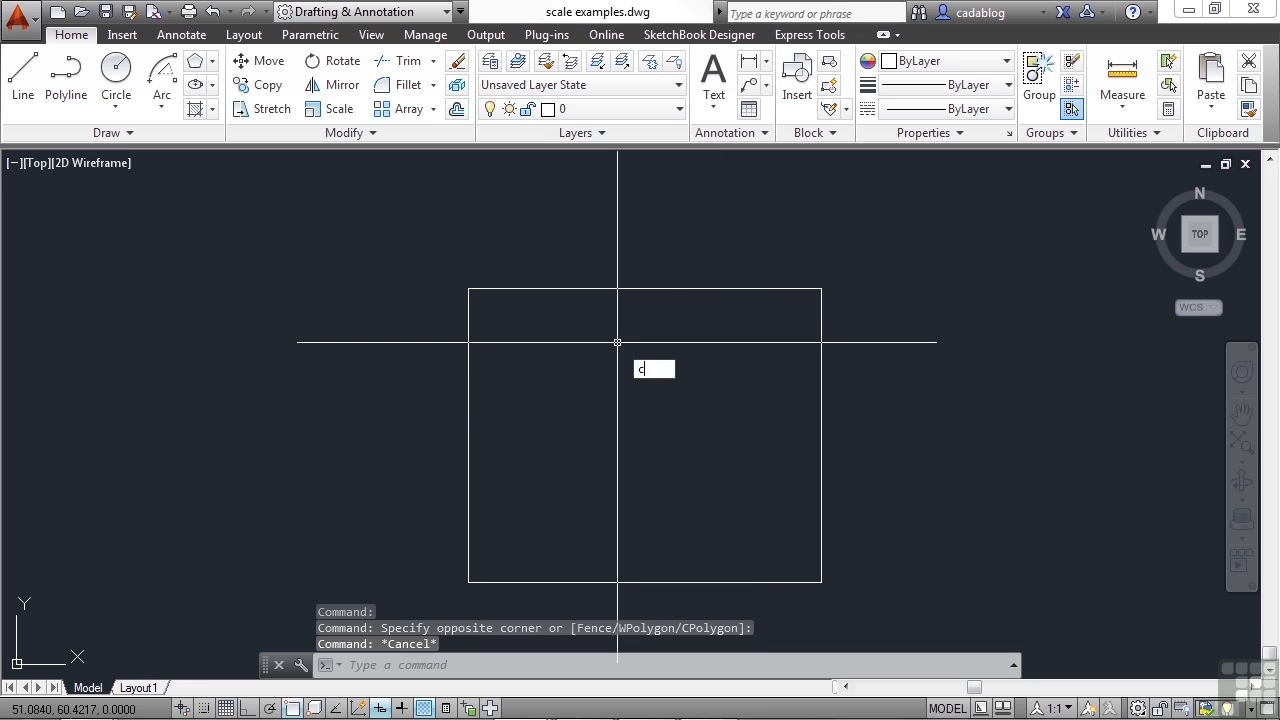
type("o")
key("Return")
left_click(617, 342)
left_click(456, 388)
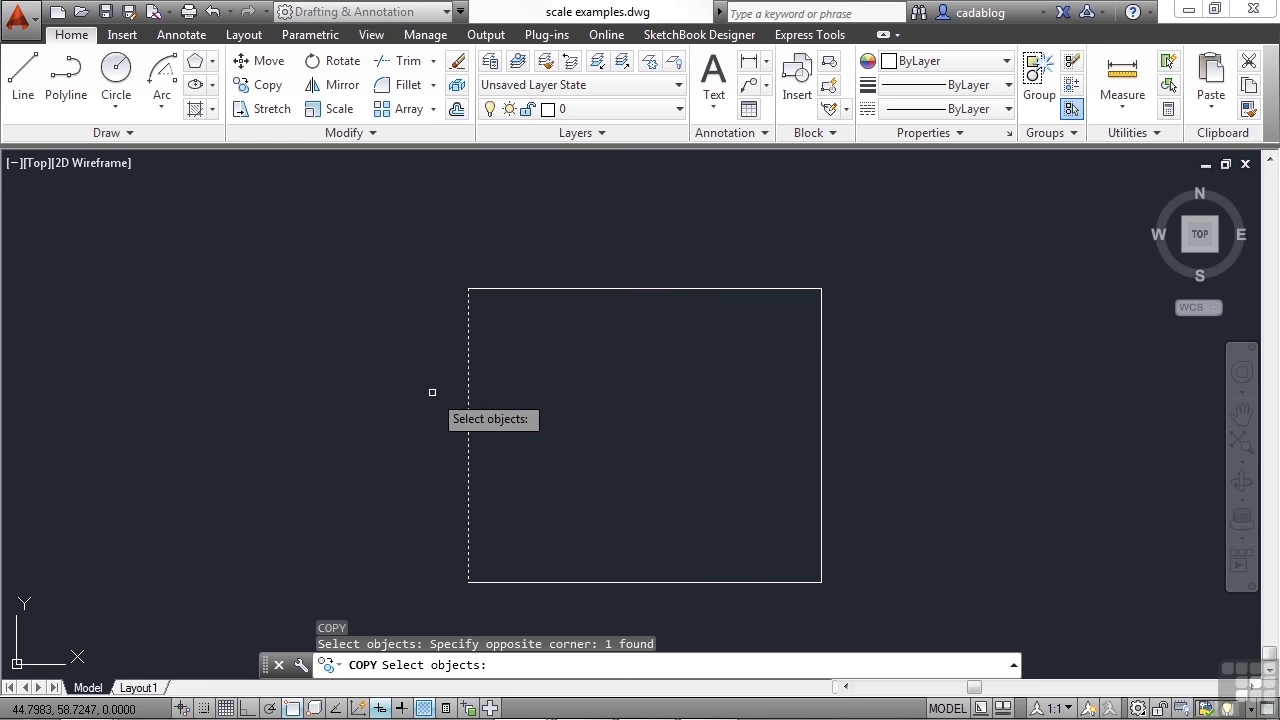
key("Return")
left_click(468, 289)
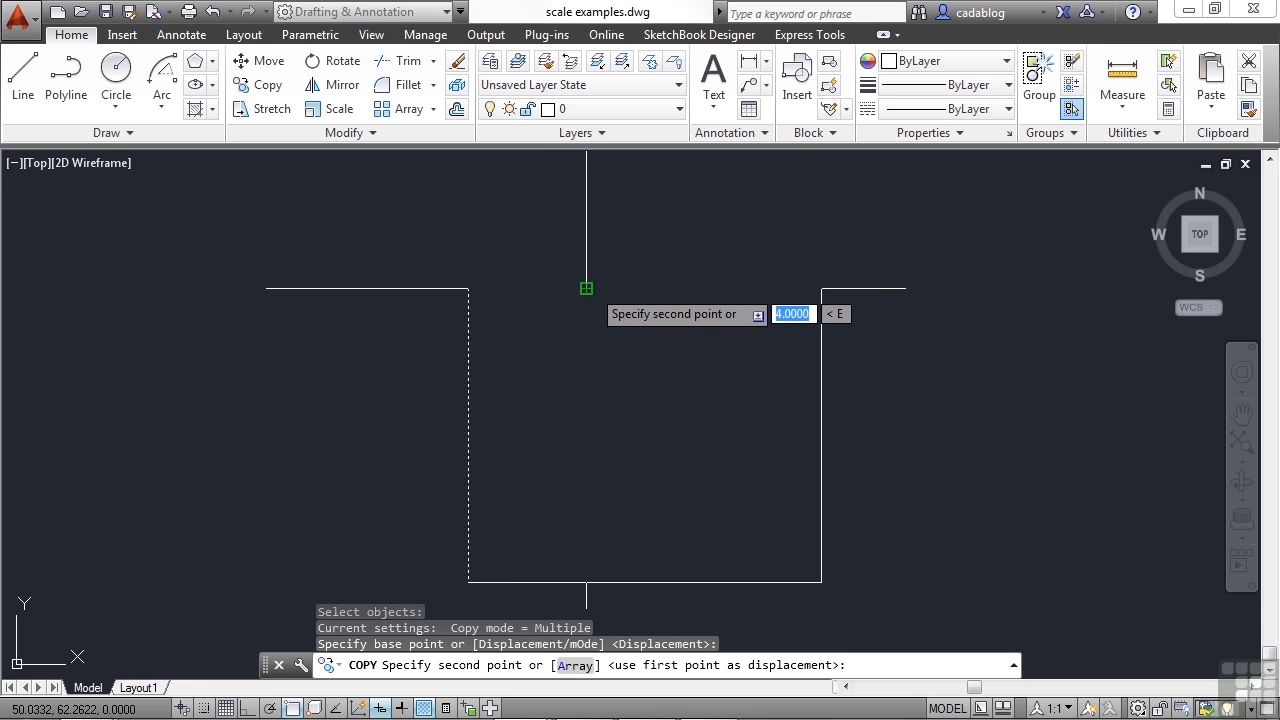
left_click(586, 289)
left_click(707, 297)
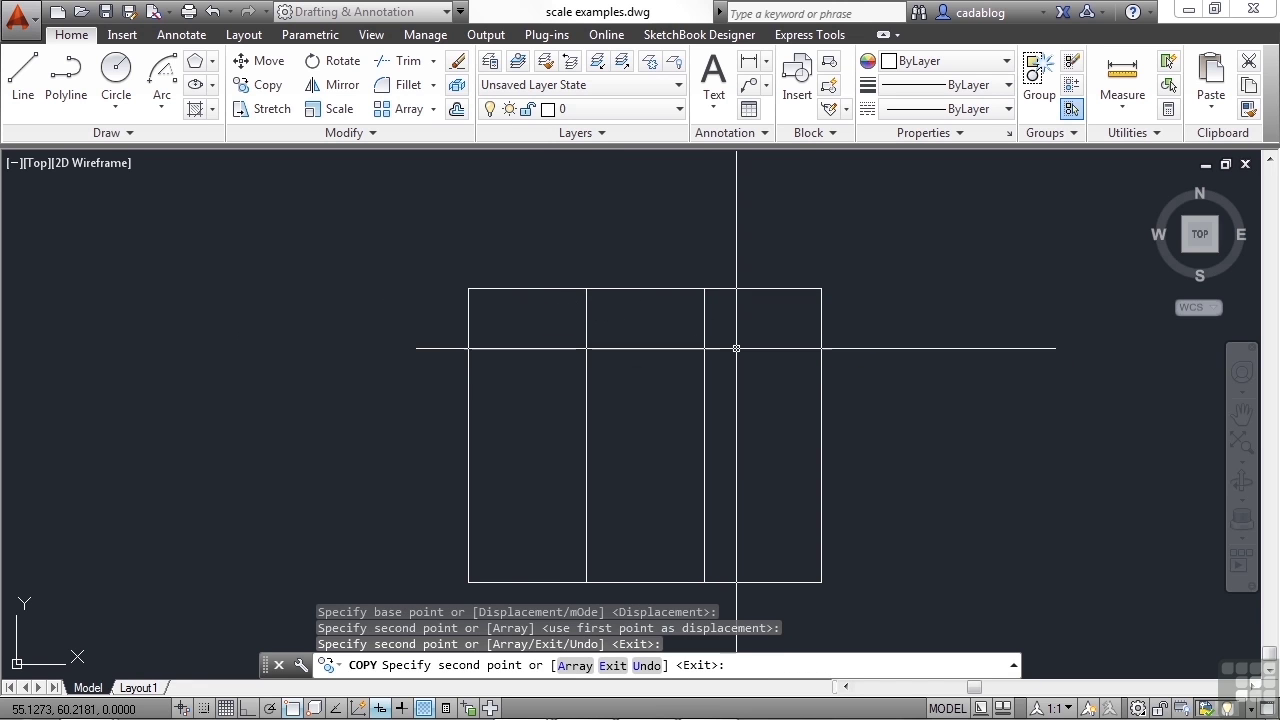
key("Return")
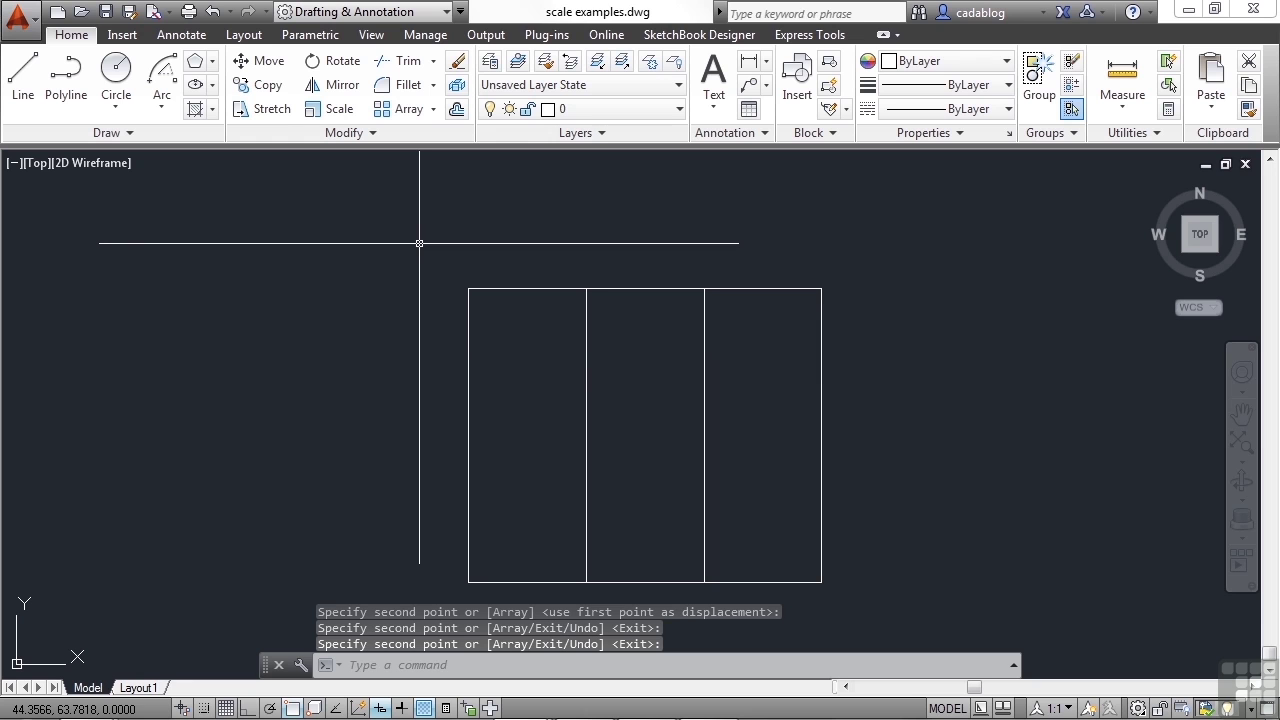